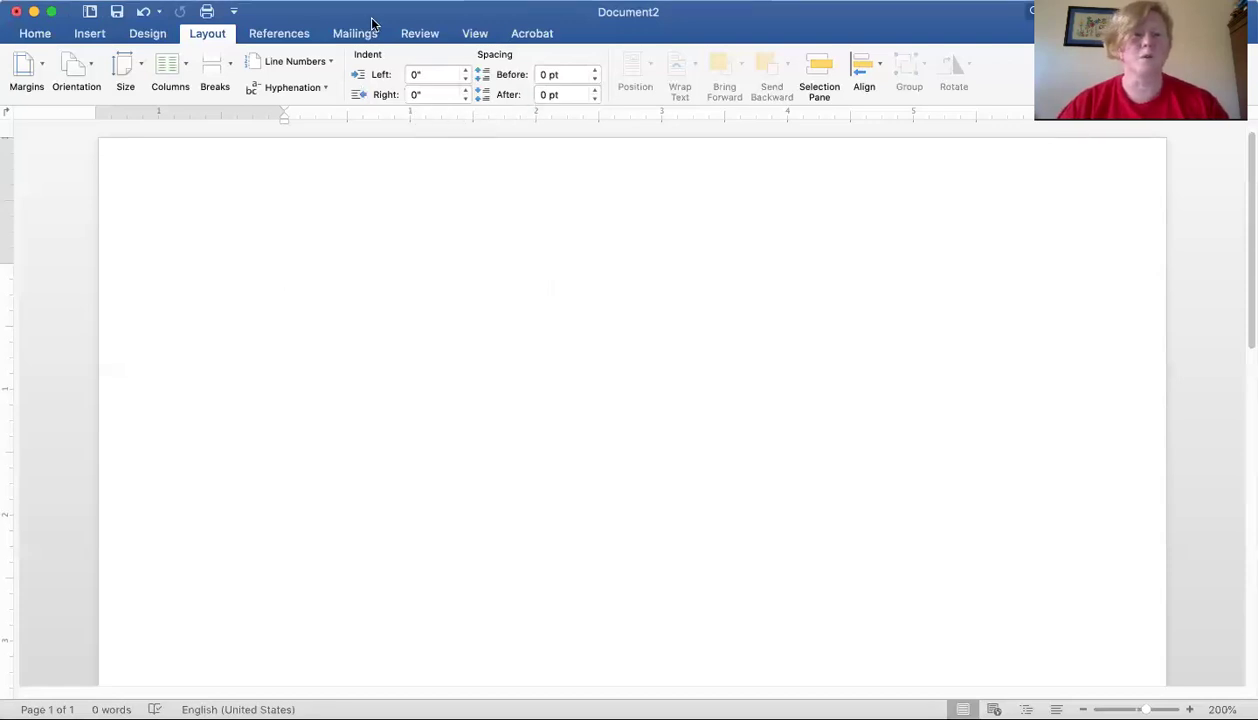
- Hide the document's ruler and show it again
{"action": "left_click", "coordinate": [477, 36]}
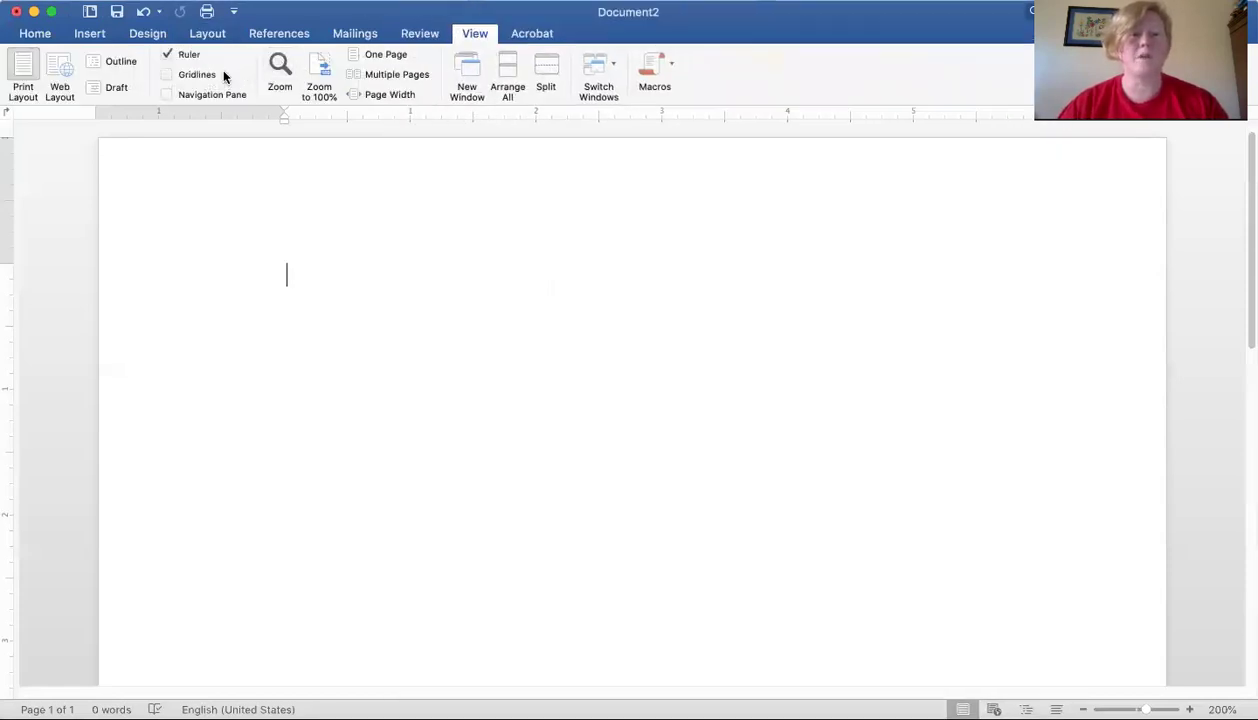
{"action": "left_click", "coordinate": [166, 55]}
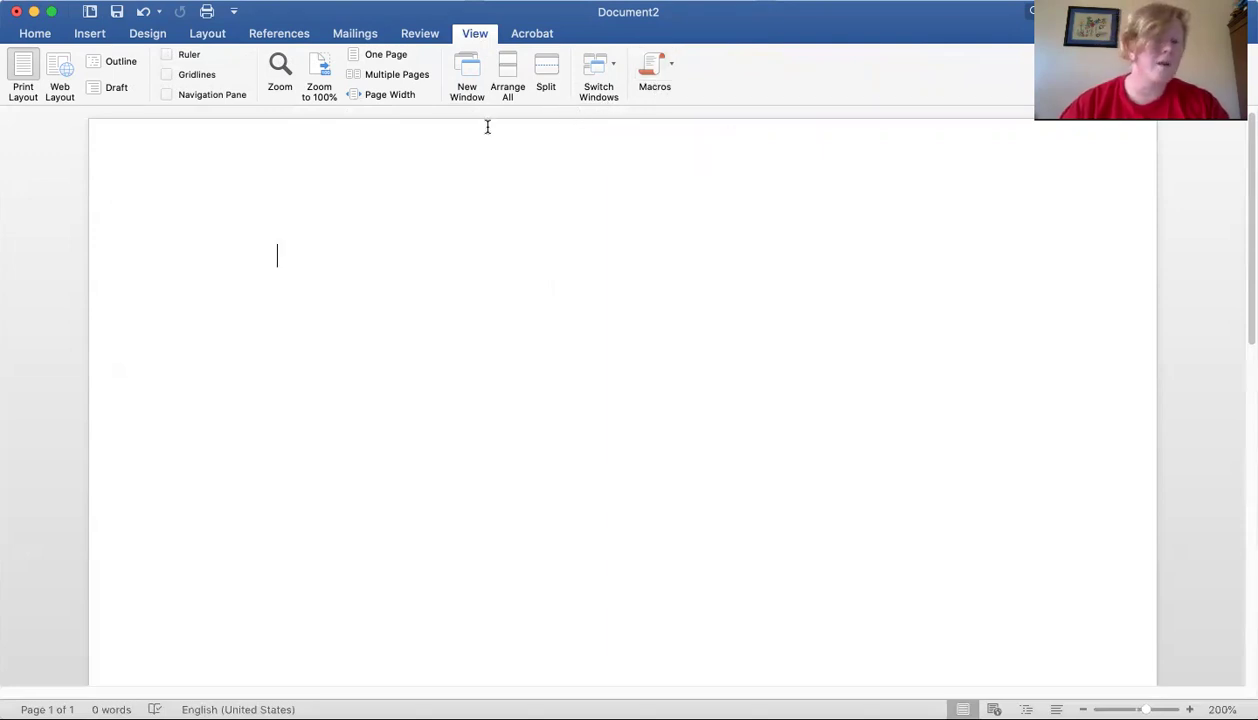
{"action": "left_click", "coordinate": [166, 55]}
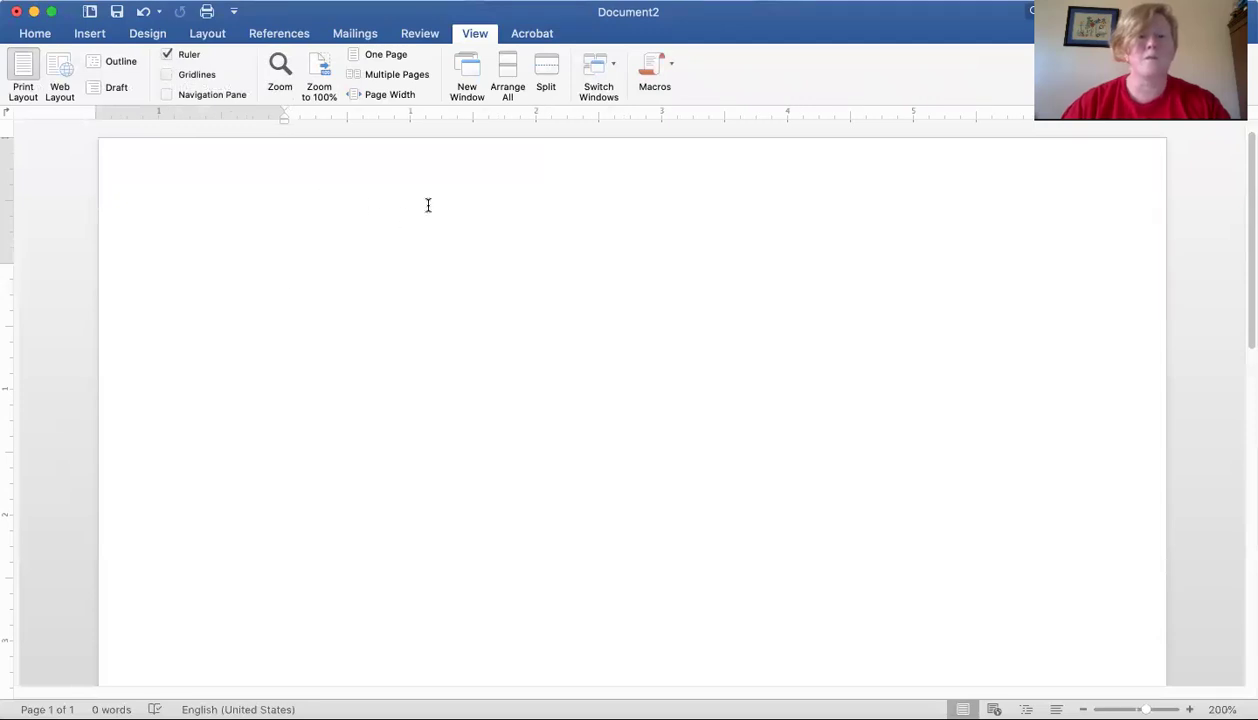
- Raise the gutter to 1.1" in the document's custom margin settings
{"action": "left_click", "coordinate": [206, 34]}
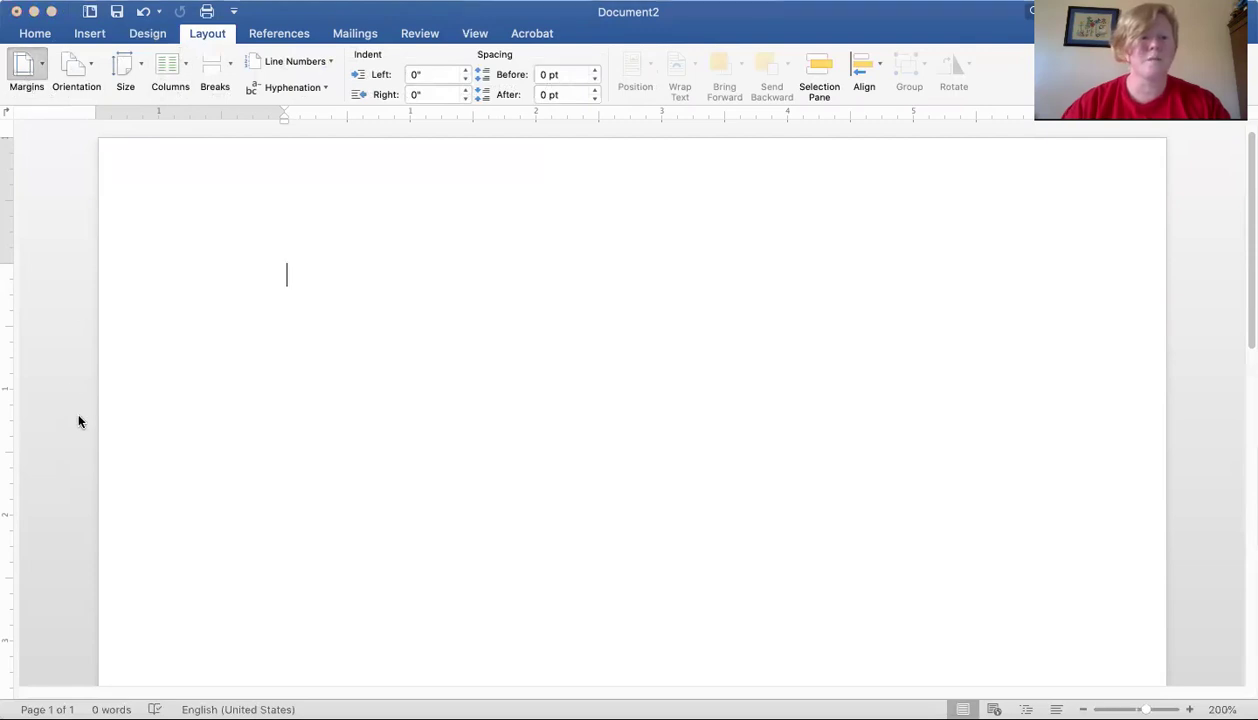
{"action": "key", "text": "super+alt+m"}
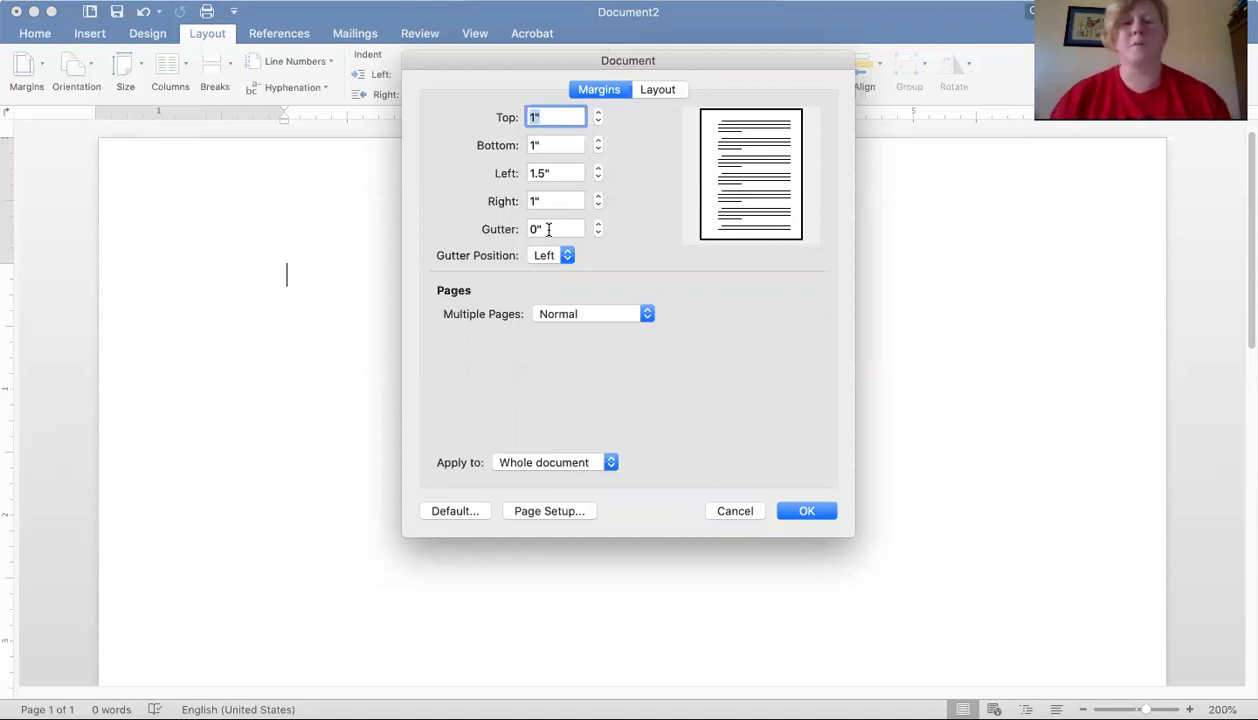
{"action": "left_click", "coordinate": [597, 225]}
{"action": "left_click", "coordinate": [597, 225]}
{"action": "left_click", "coordinate": [597, 225]}
{"action": "left_click", "coordinate": [597, 225]}
{"action": "left_click", "coordinate": [597, 225]}
{"action": "left_click", "coordinate": [597, 225]}
{"action": "left_click", "coordinate": [597, 225]}
{"action": "left_click", "coordinate": [597, 225]}
{"action": "left_click", "coordinate": [597, 225]}
{"action": "left_click", "coordinate": [597, 225]}
{"action": "left_click", "coordinate": [597, 225]}
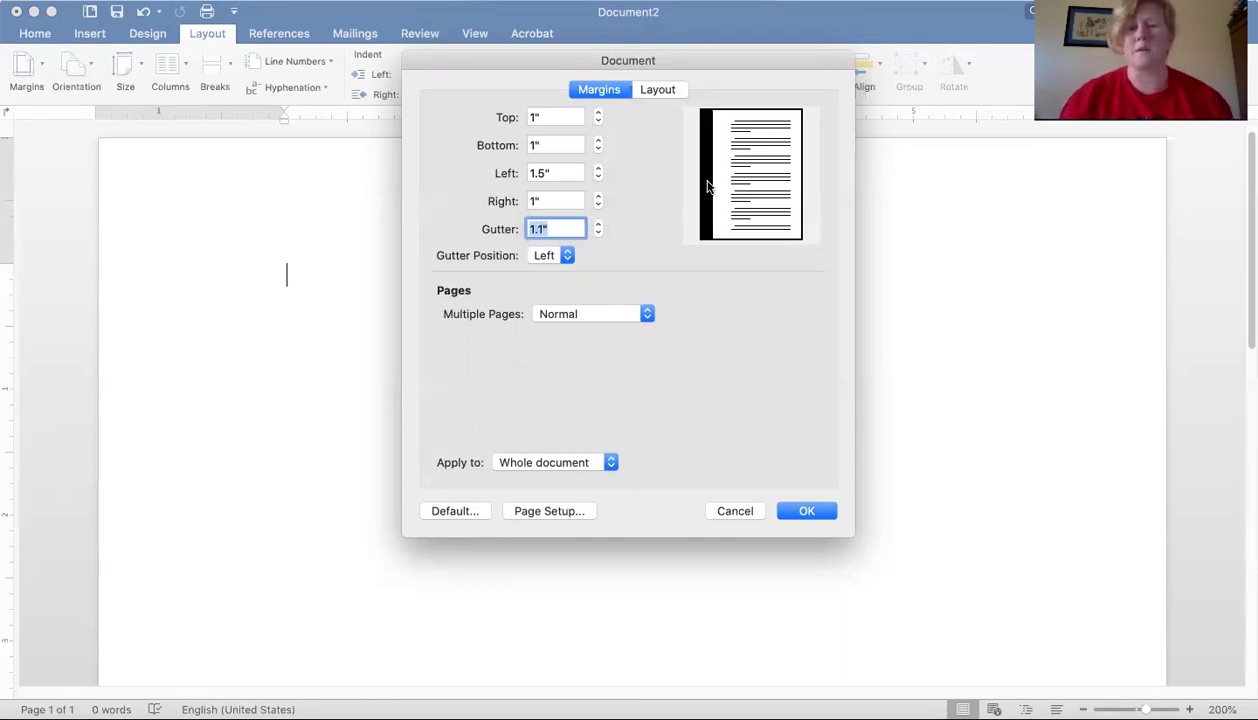
- Lower the gutter back to 0" and accept the document margin settings
{"action": "left_click", "coordinate": [597, 233]}
{"action": "left_click", "coordinate": [597, 233]}
{"action": "left_click", "coordinate": [597, 233]}
{"action": "left_click", "coordinate": [597, 233]}
{"action": "left_click", "coordinate": [597, 233]}
{"action": "left_click", "coordinate": [597, 233]}
{"action": "left_click", "coordinate": [597, 233]}
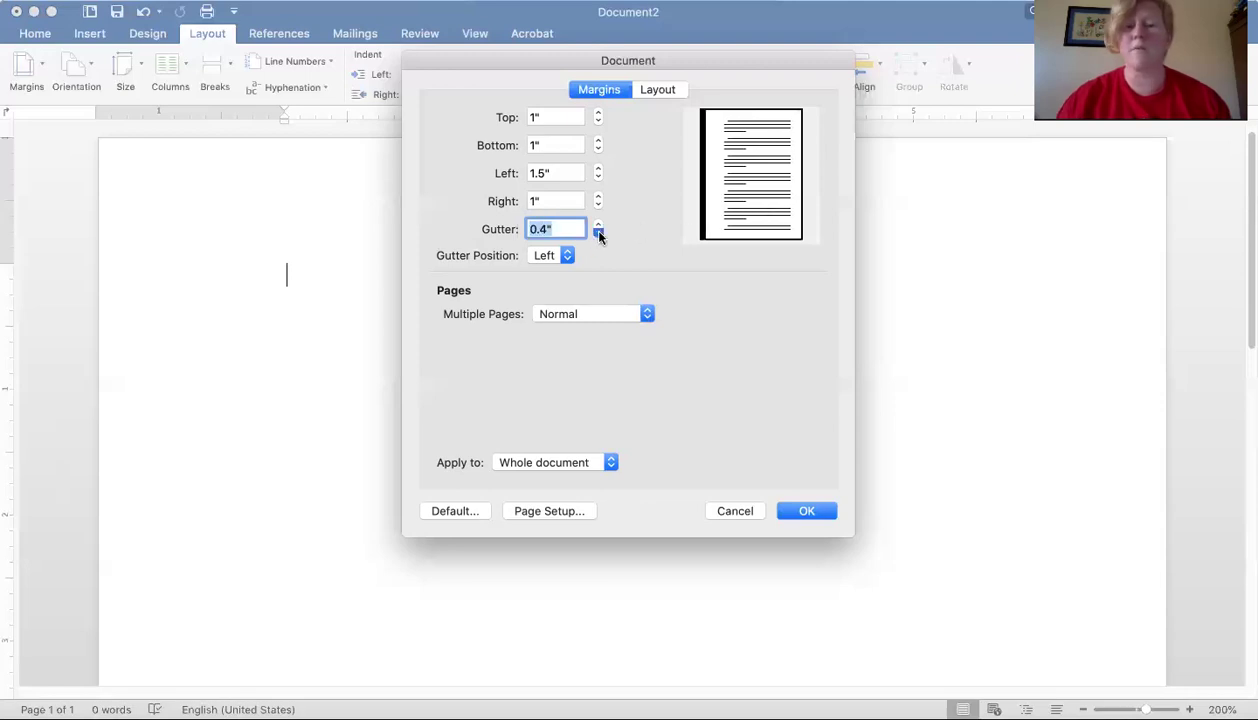
{"action": "left_click", "coordinate": [597, 233]}
{"action": "left_click", "coordinate": [597, 233]}
{"action": "left_click", "coordinate": [597, 233]}
{"action": "left_click", "coordinate": [597, 233]}
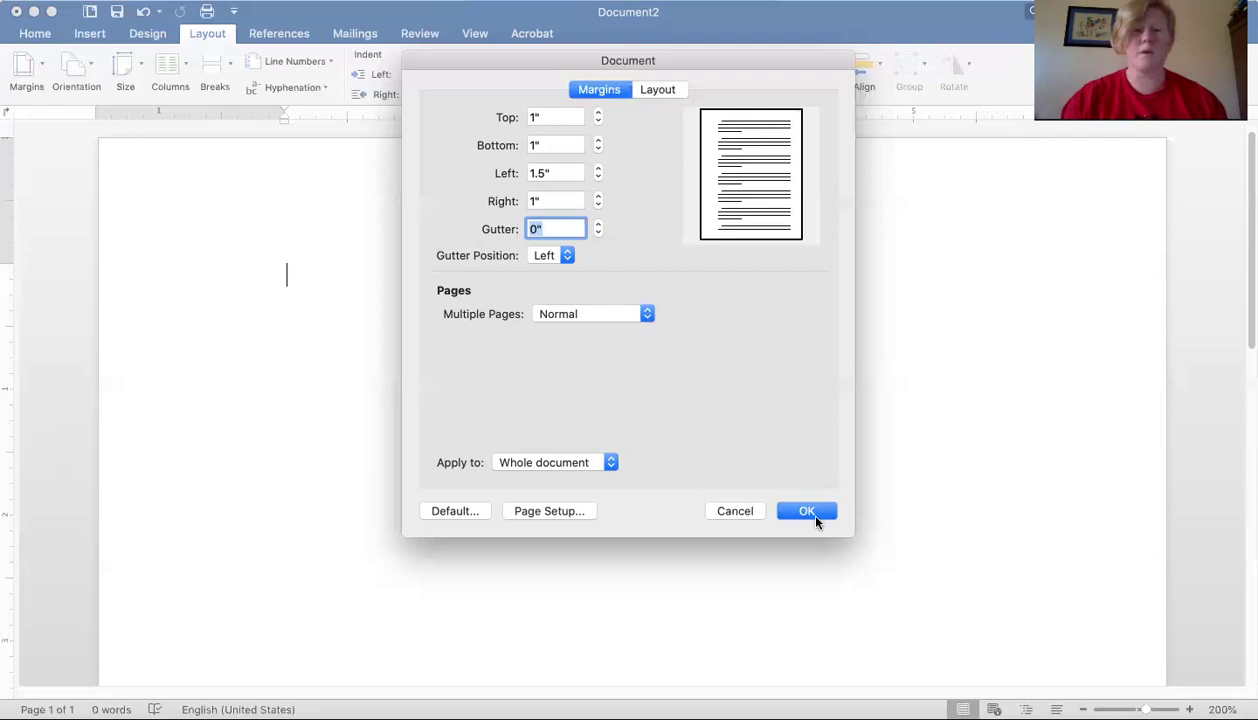
{"action": "left_click", "coordinate": [816, 519]}
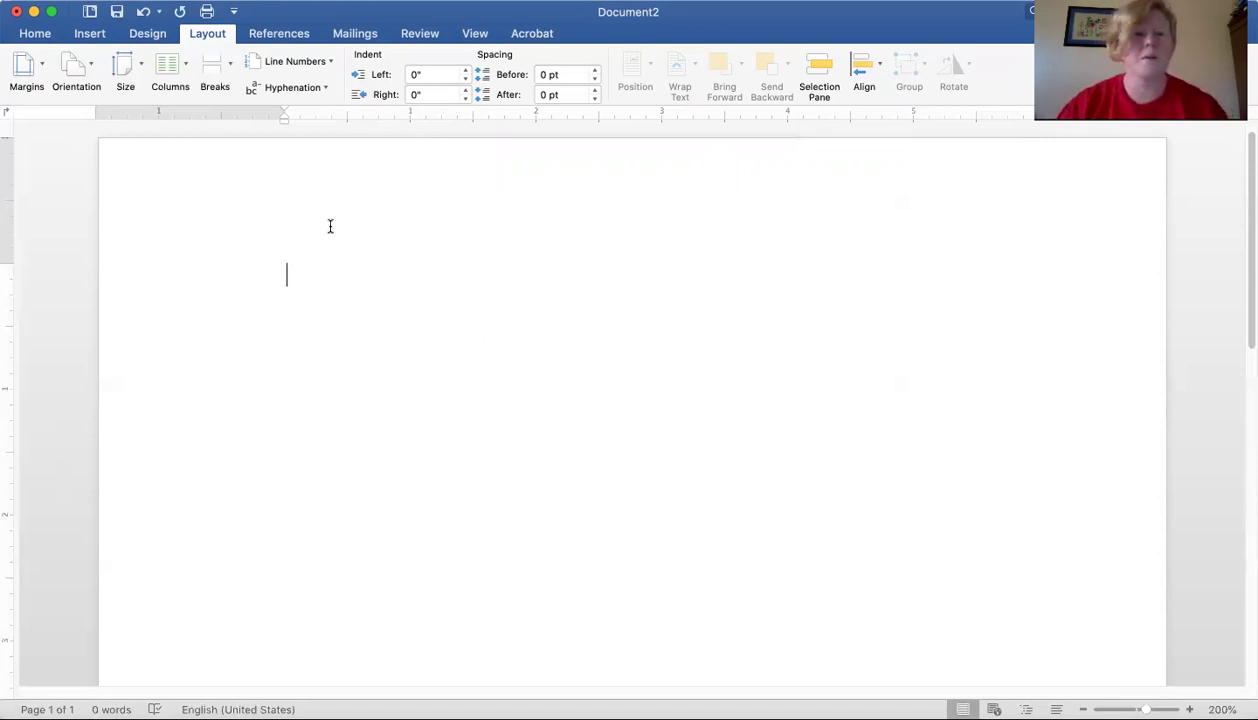
- Write the scene heading "INT. BEDROOM, MANSION – NIGHT – B&W" on the first line and start a new paragraph
{"action": "mouse_move", "coordinate": [286, 121]}
{"action": "left_mouse_down"}
{"action": "mouse_move", "coordinate": [359, 121]}
{"action": "mouse_move", "coordinate": [283, 123]}
{"action": "left_mouse_up"}
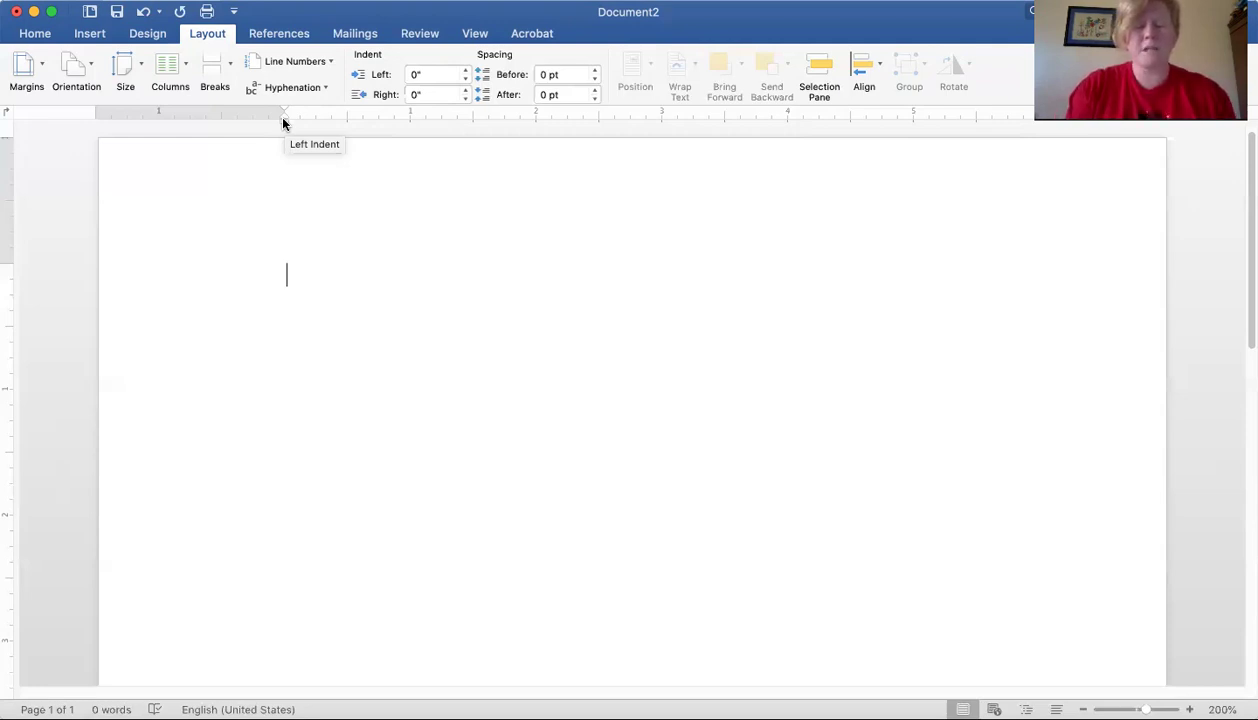
{"action": "type", "text": "INT."}
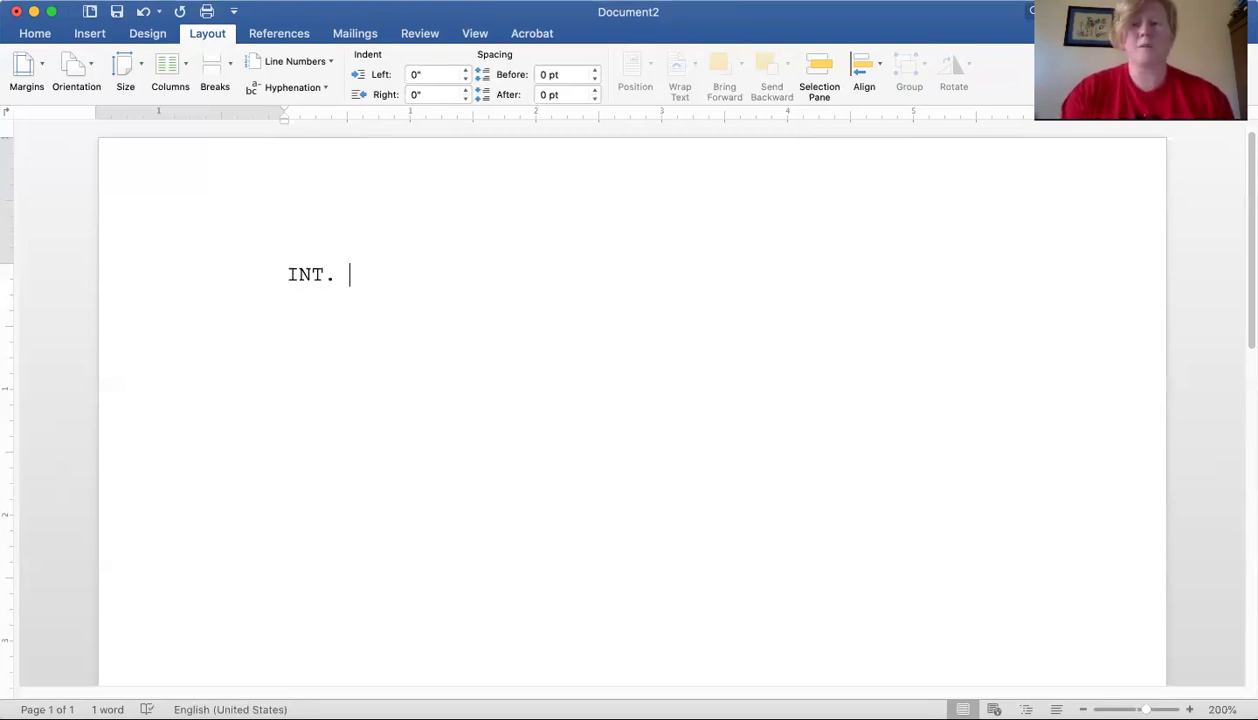
{"action": "type", "text": "BEDROOM,"}
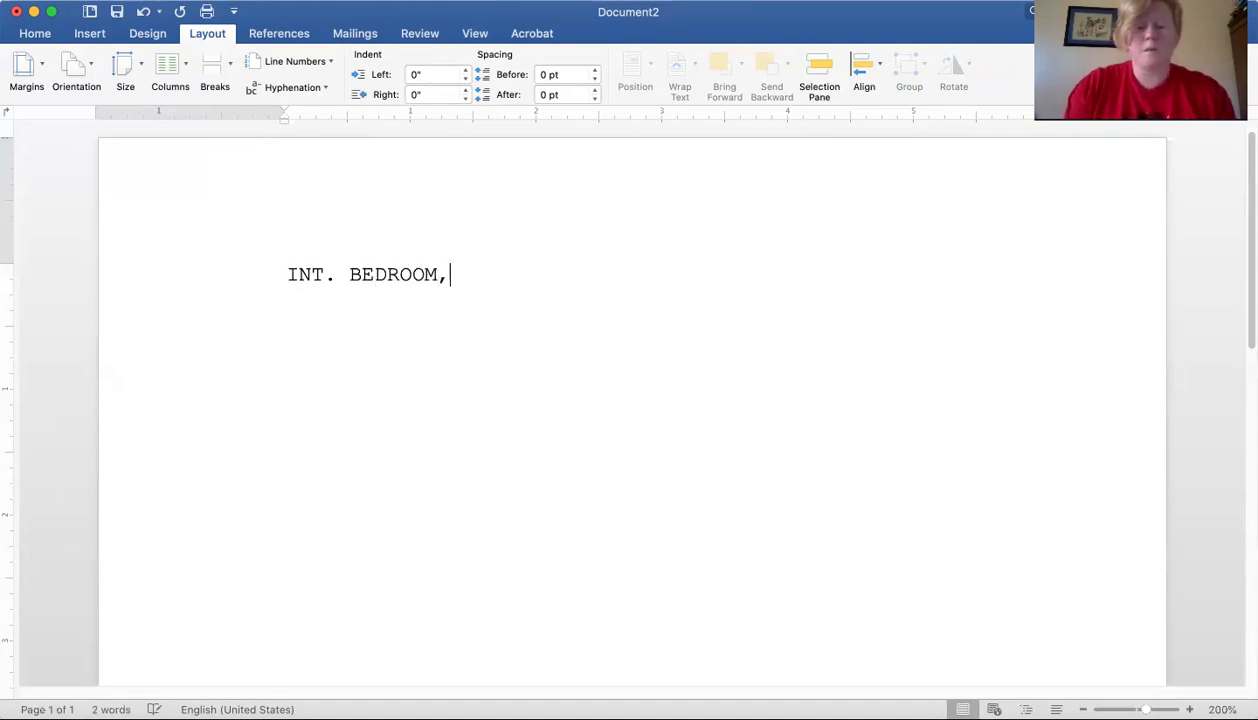
{"action": "type", "text": " MANSION -"}
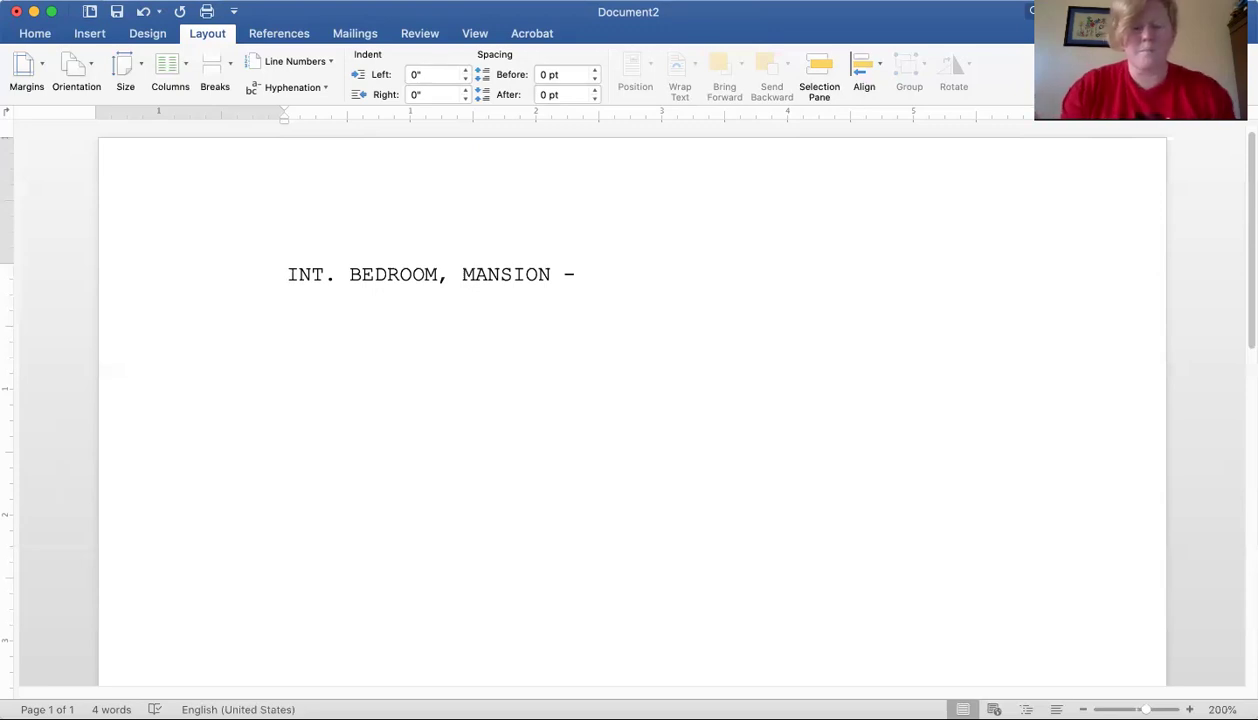
{"action": "type", "text": "NIGHT"}
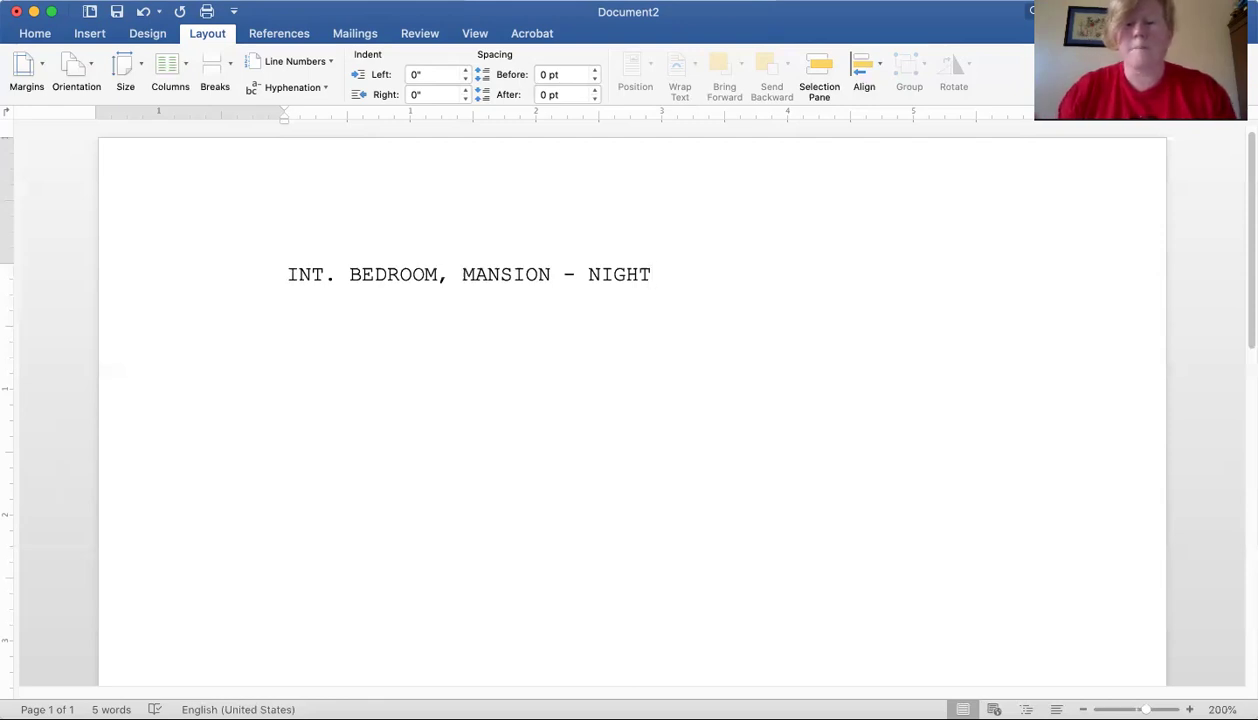
{"action": "type", "text": "- B&"}
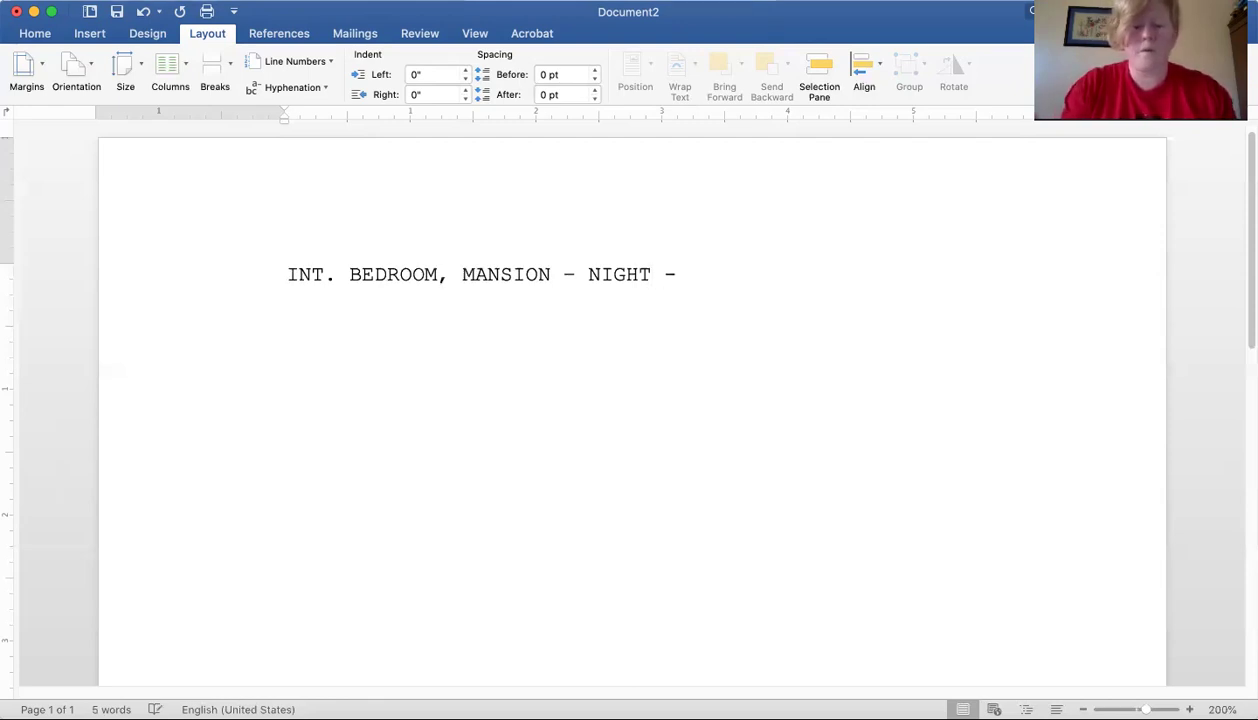
{"action": "type", "text": "W"}
{"action": "key", "text": "Return"}
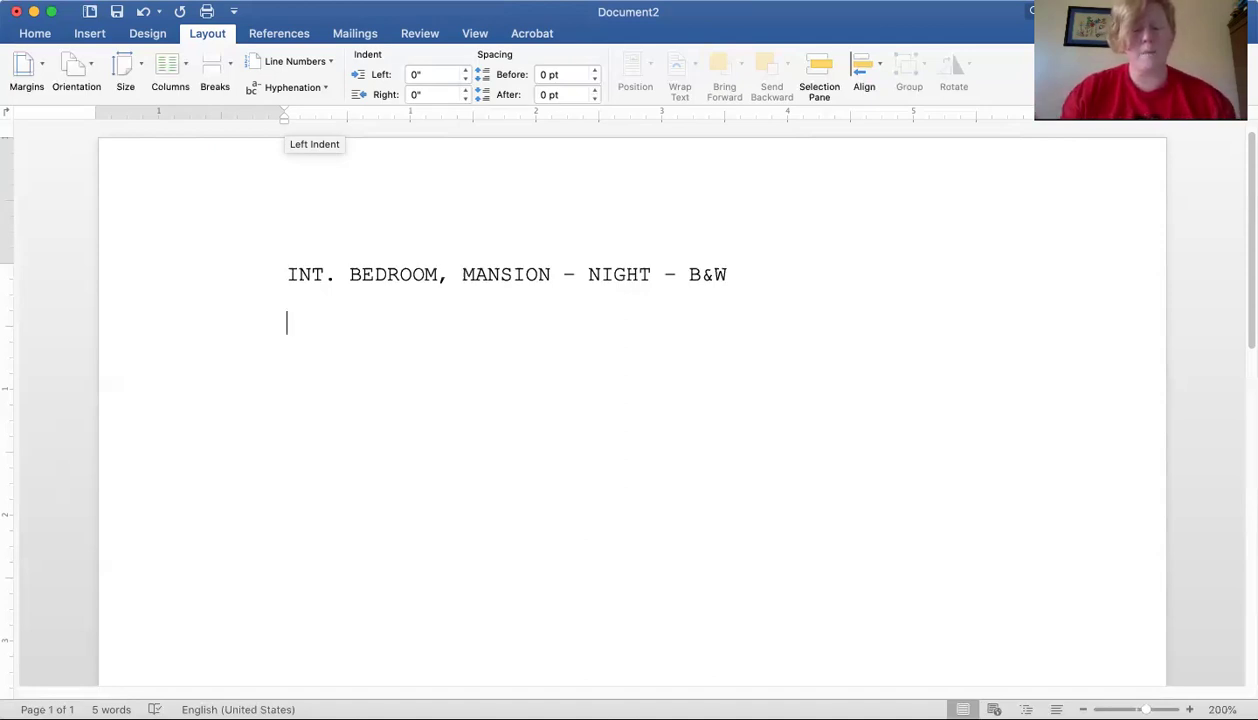
- Write the action line "Opulent furnishings have clothes all over them." below the scene heading
{"action": "type", "text": "Opulent fur"}
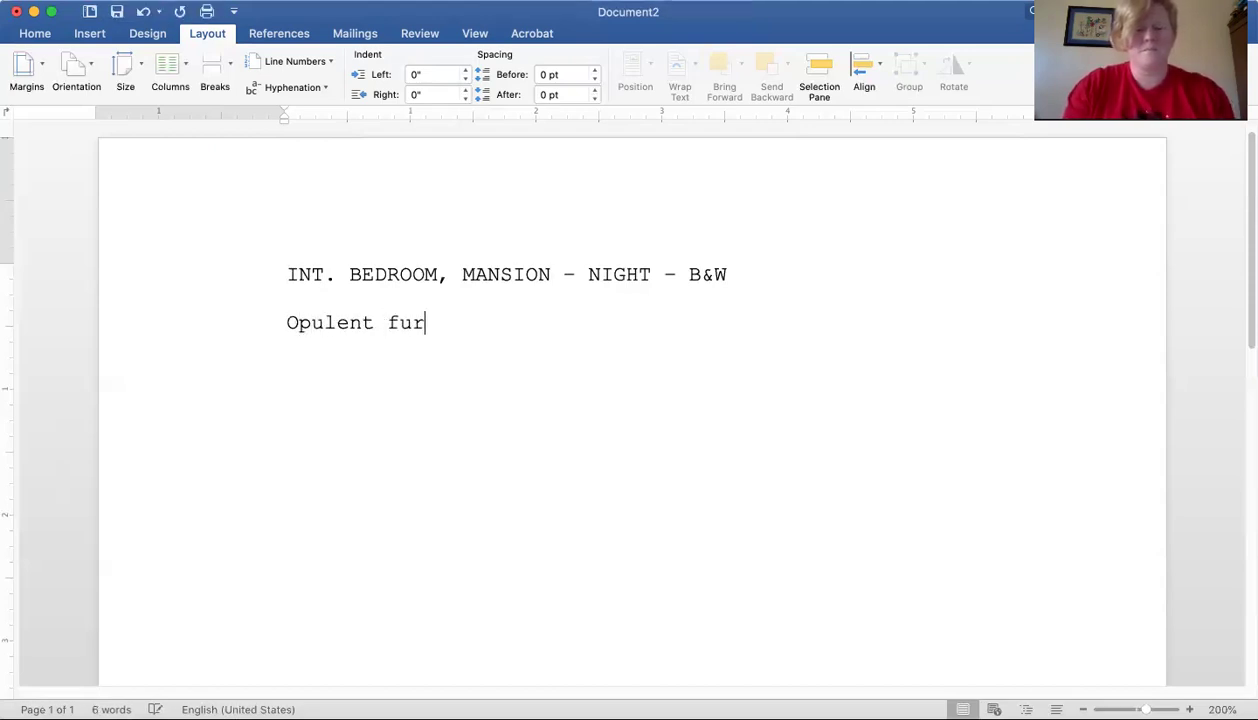
{"action": "type", "text": "nishin"}
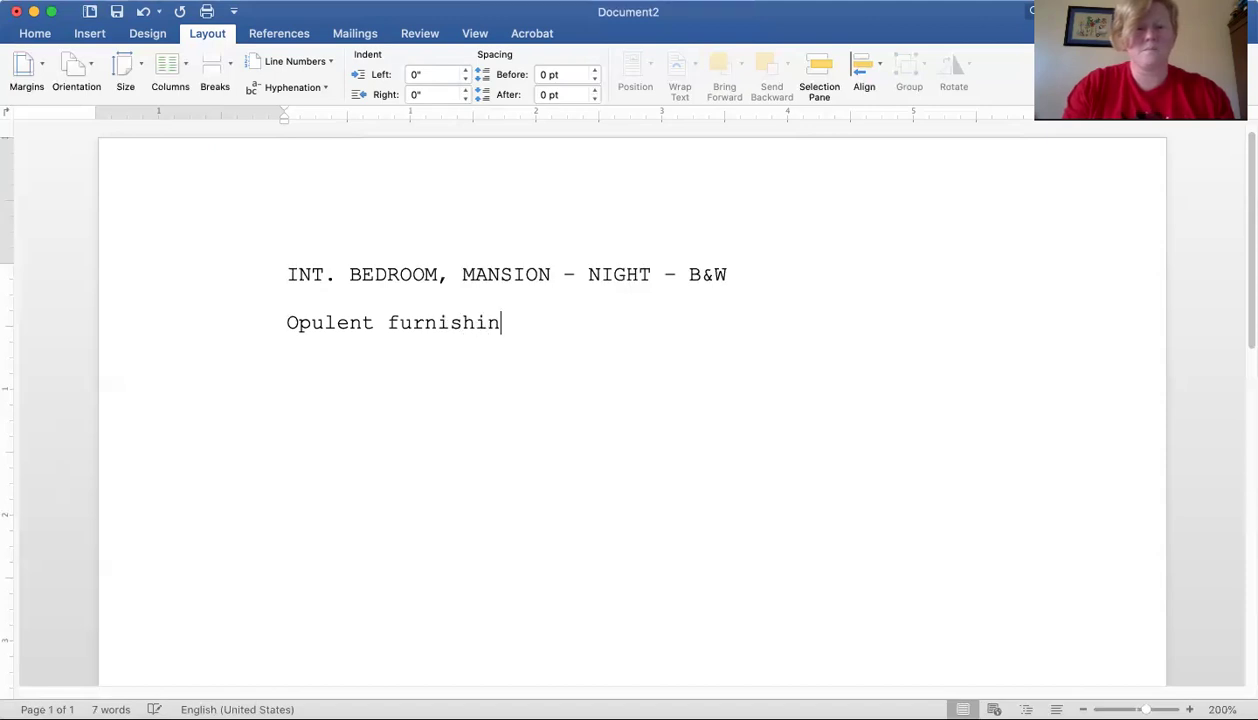
{"action": "type", "text": "gs e"}
{"action": "key", "text": "BackSpace"}
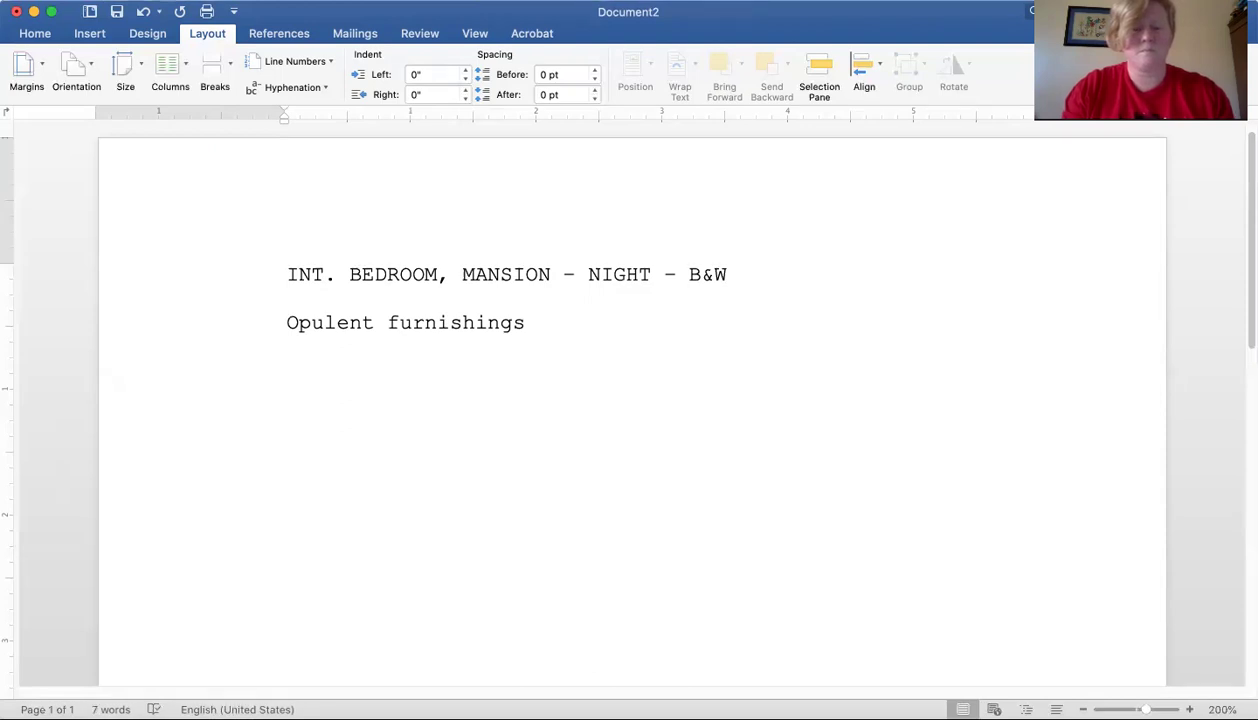
{"action": "type", "text": "have"}
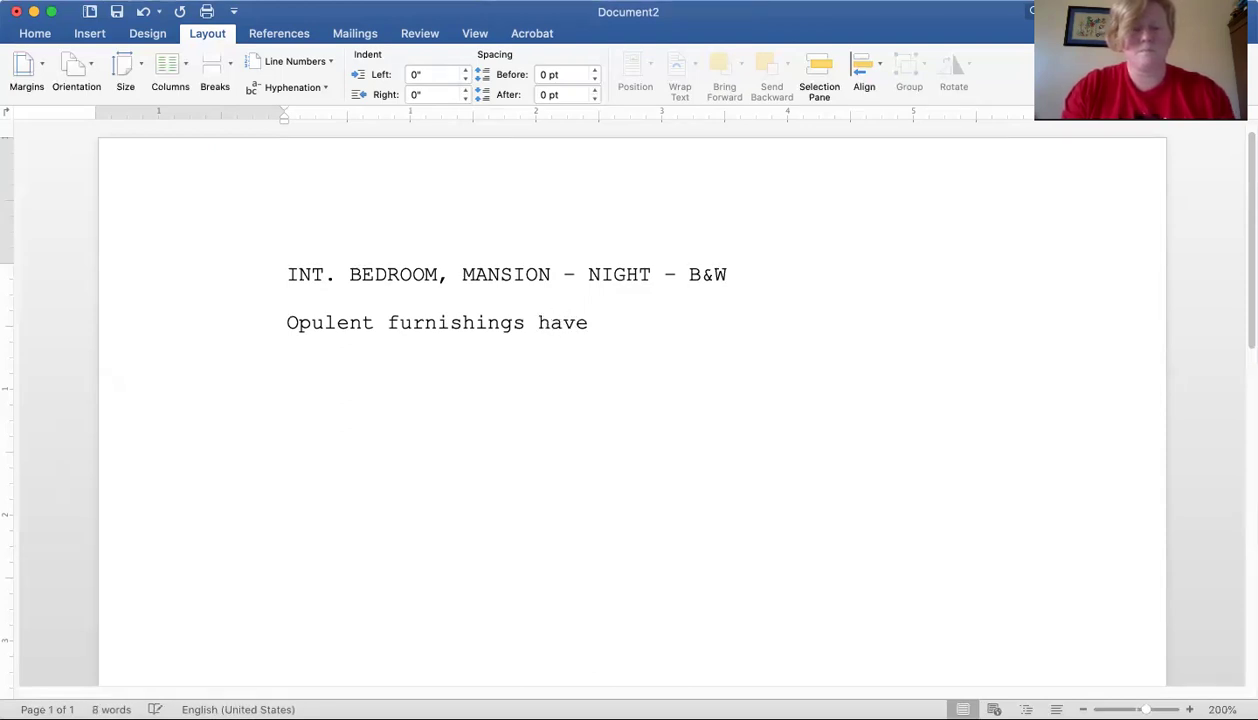
{"action": "type", "text": " clothes"}
{"action": "key", "text": "BackSpace"}
{"action": "type", "text": "es all ov"}
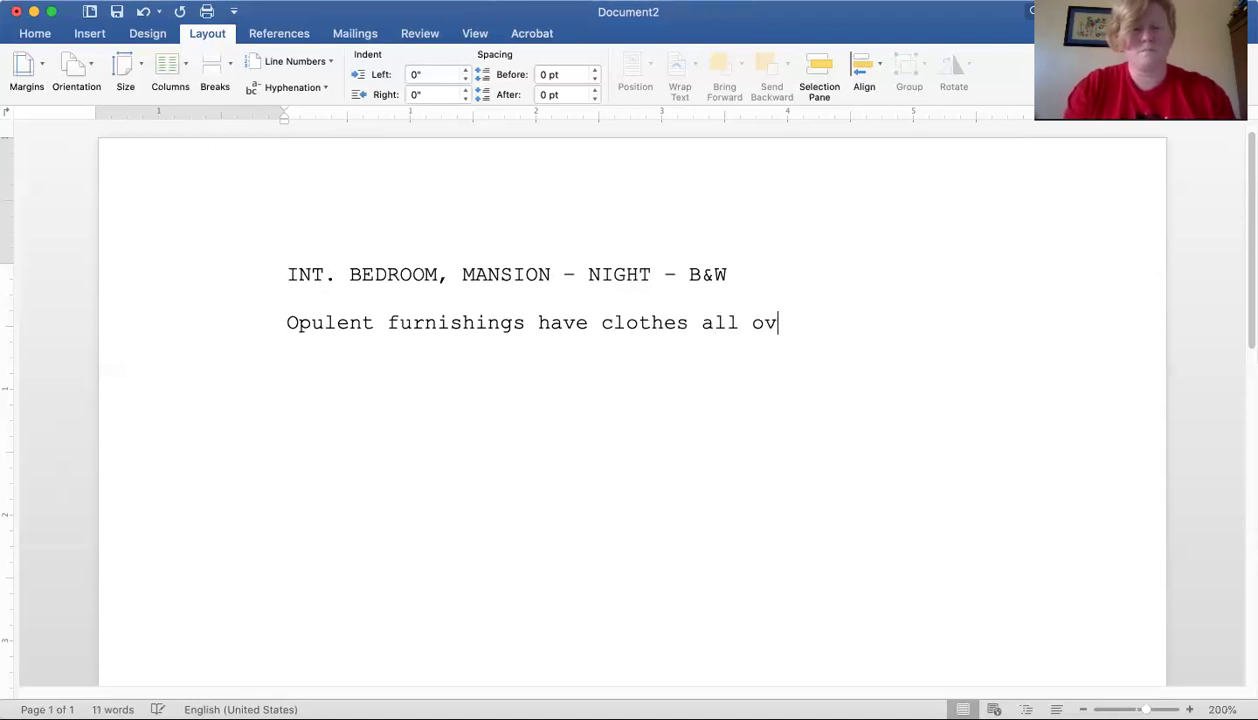
{"action": "type", "text": "er them."}
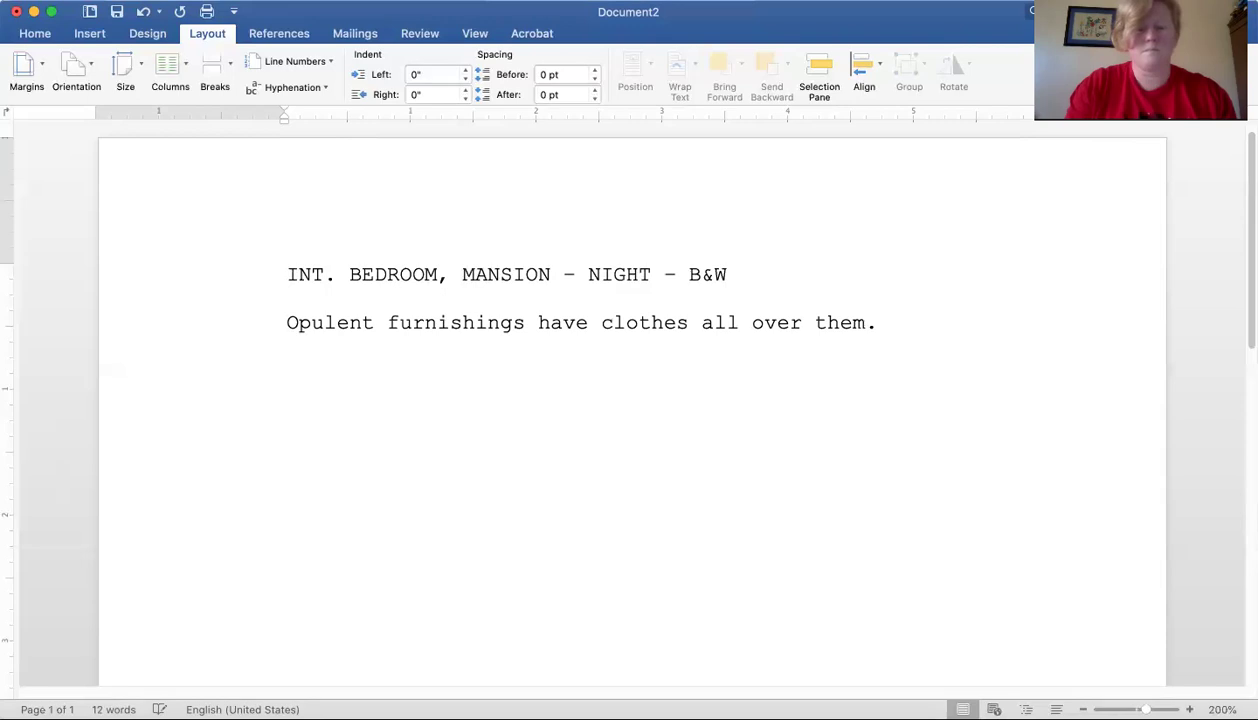
- Add the sentence "The scene reeks of a roaring party." to the action paragraph
{"action": "type", "text": " The sce"}
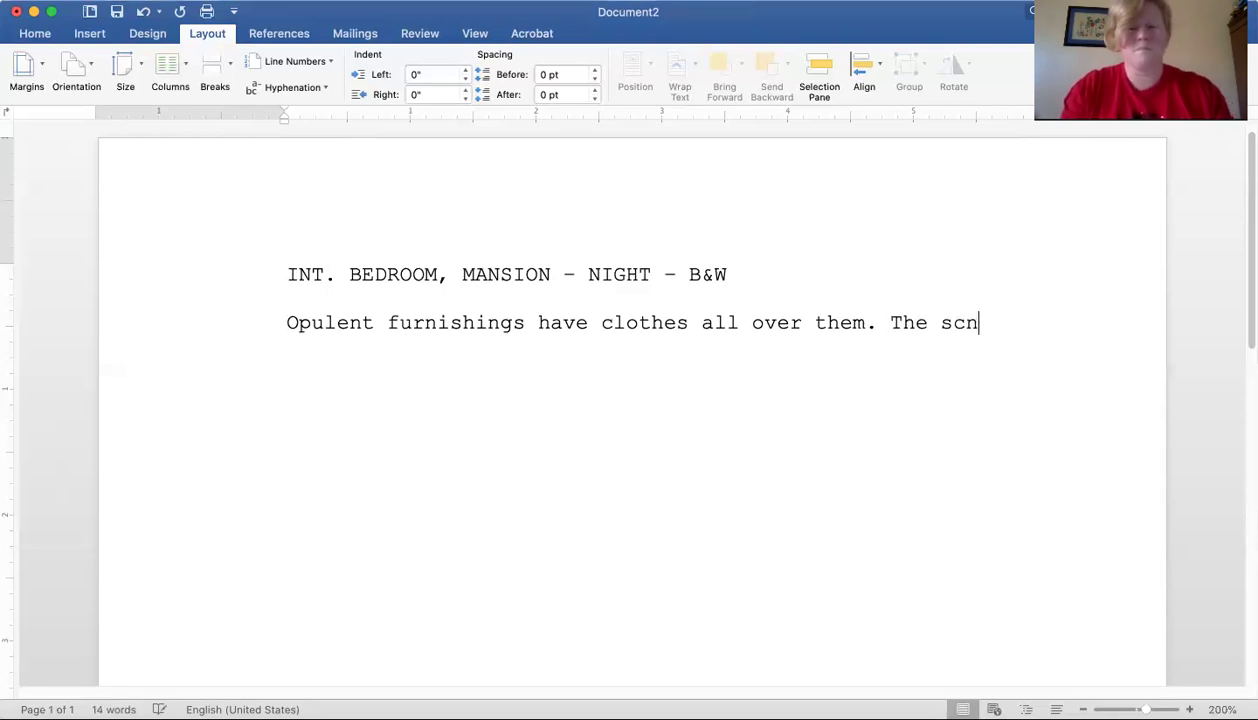
{"action": "type", "text": "ne reeks"}
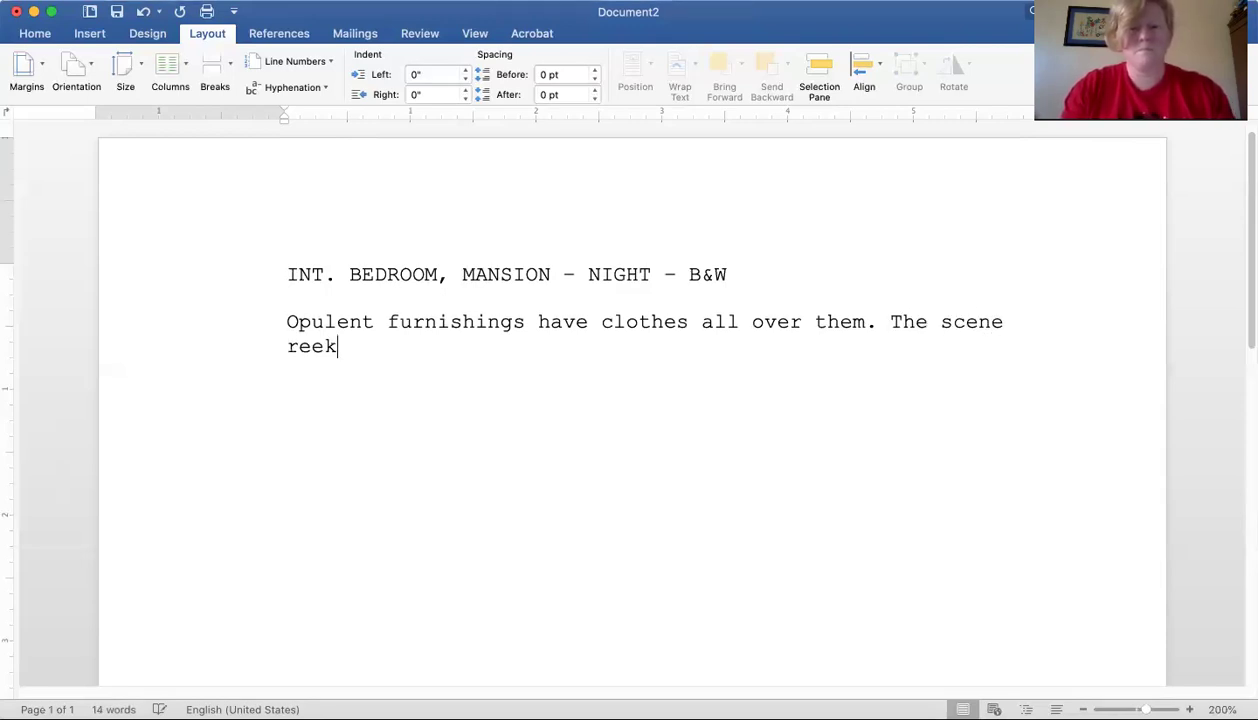
{"action": "type", "text": "f a "}
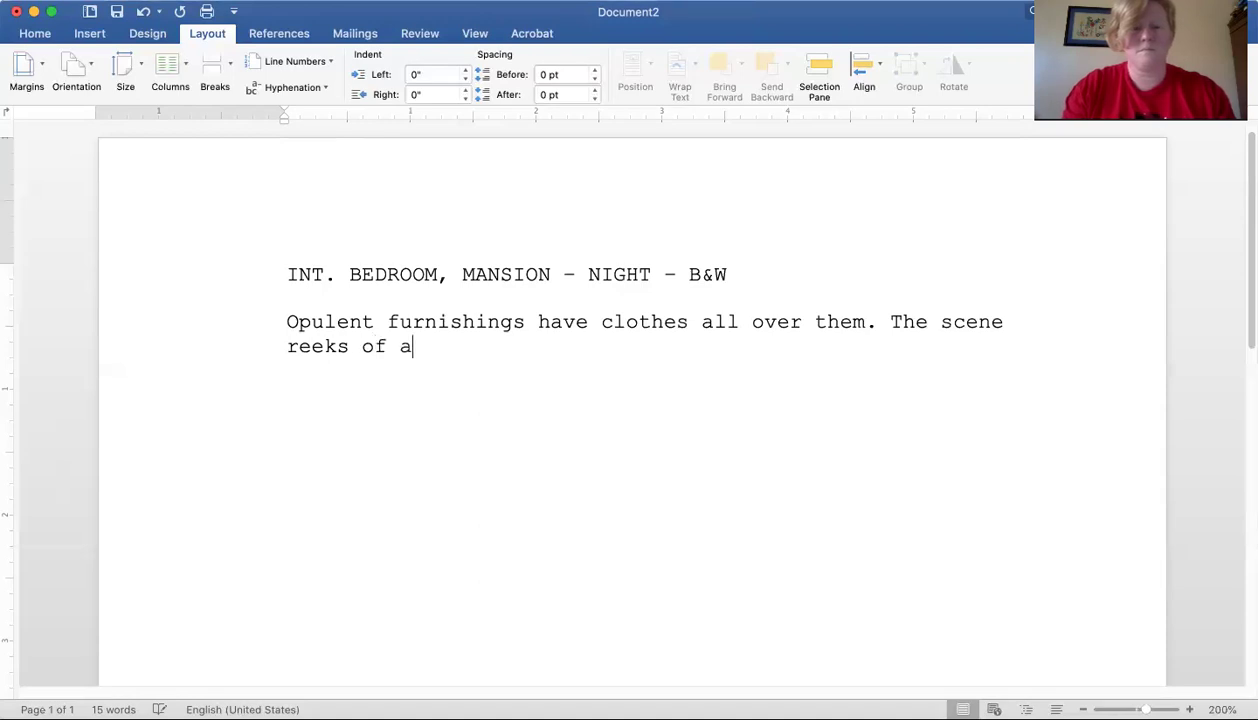
{"action": "type", "text": "roar"}
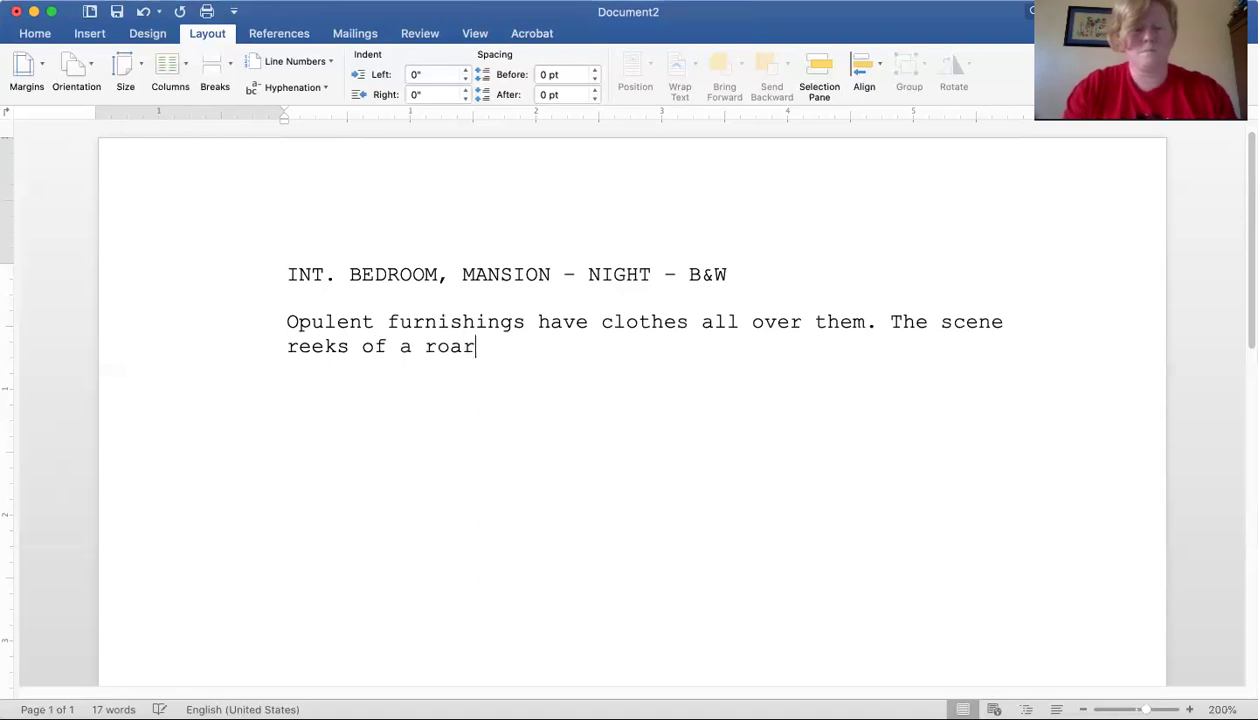
{"action": "type", "text": "ing party."}
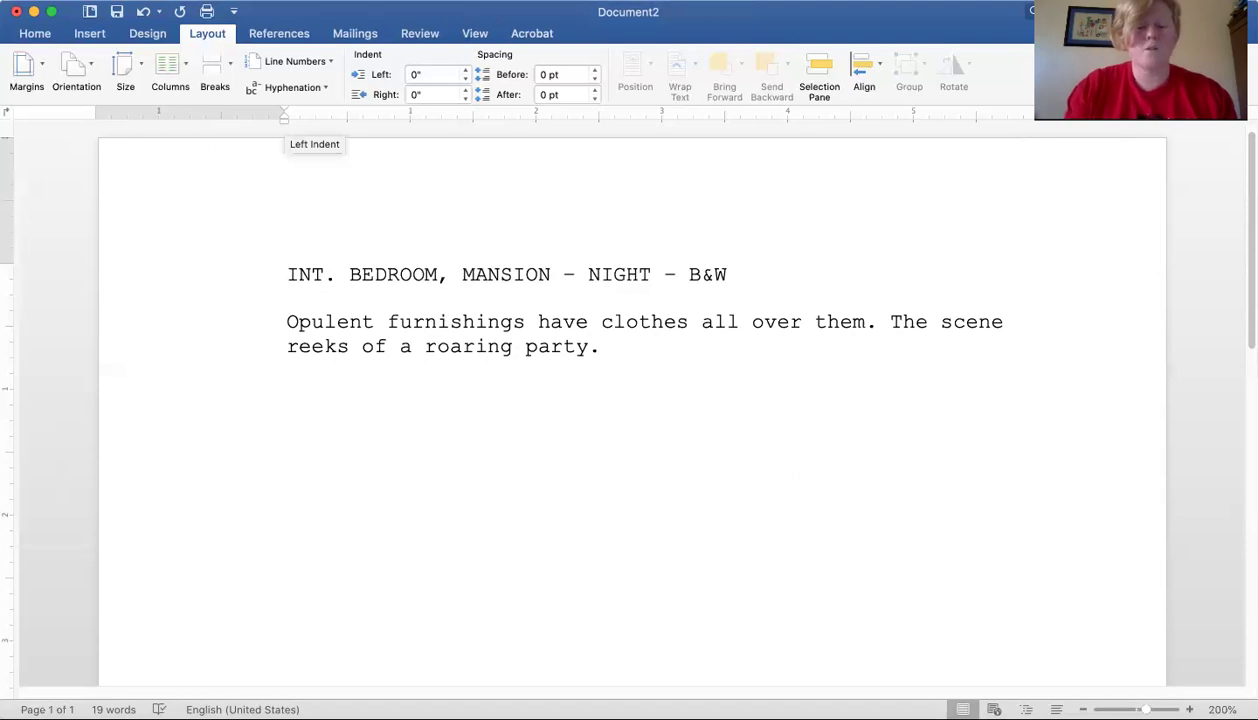
- Start a new action paragraph below the first one and write "JASON, 30 something, rumpled"
{"action": "key", "text": "Return"}
{"action": "key", "text": "Return"}
{"action": "type", "text": "JASON"}
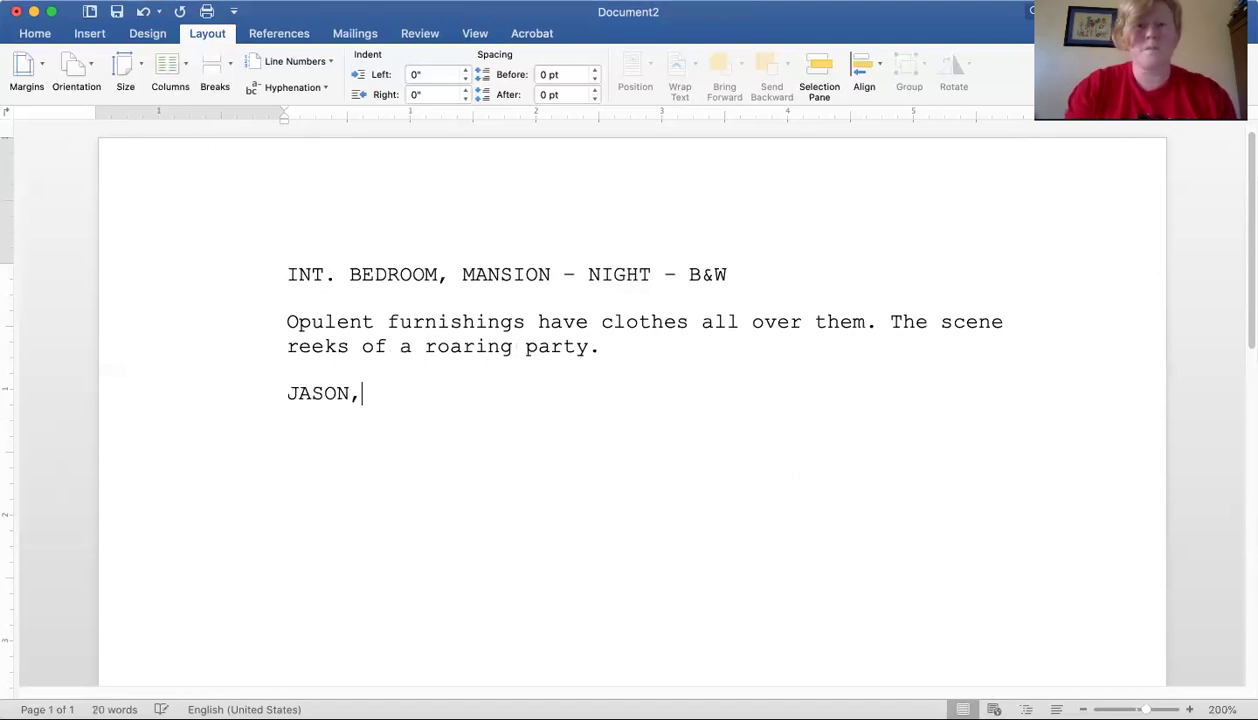
{"action": "type", "text": ", 30 some"}
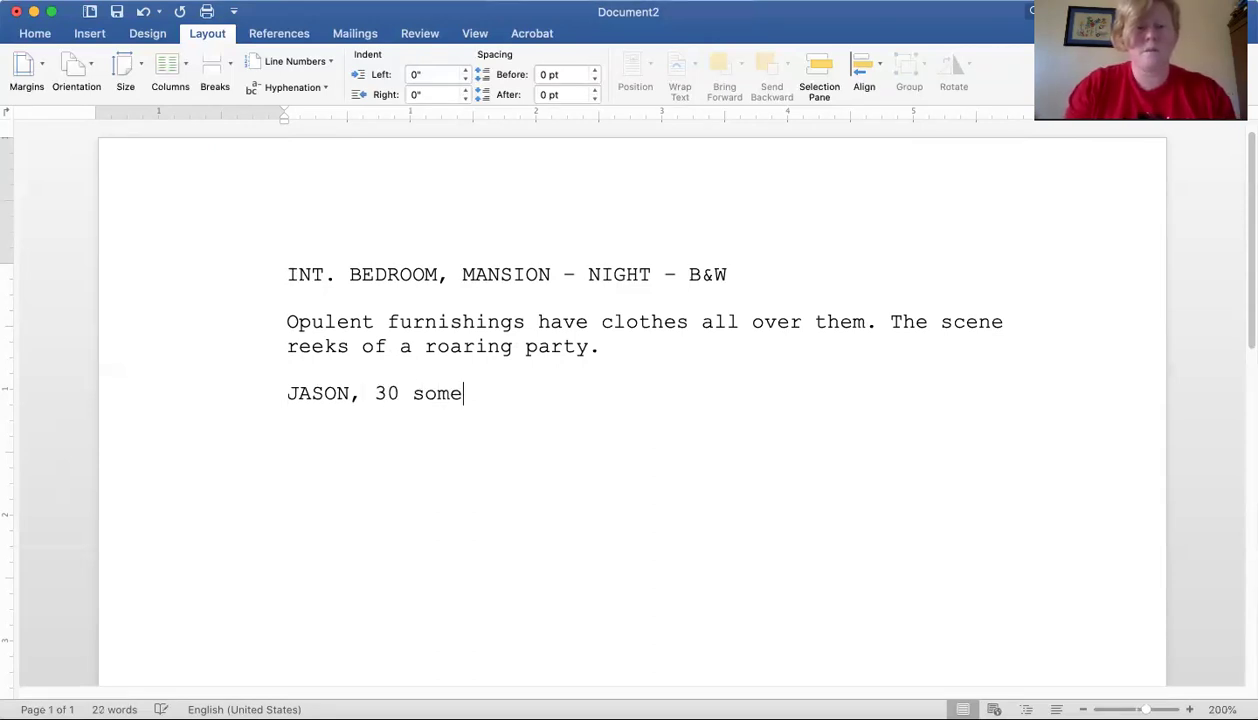
{"action": "type", "text": "thing"}
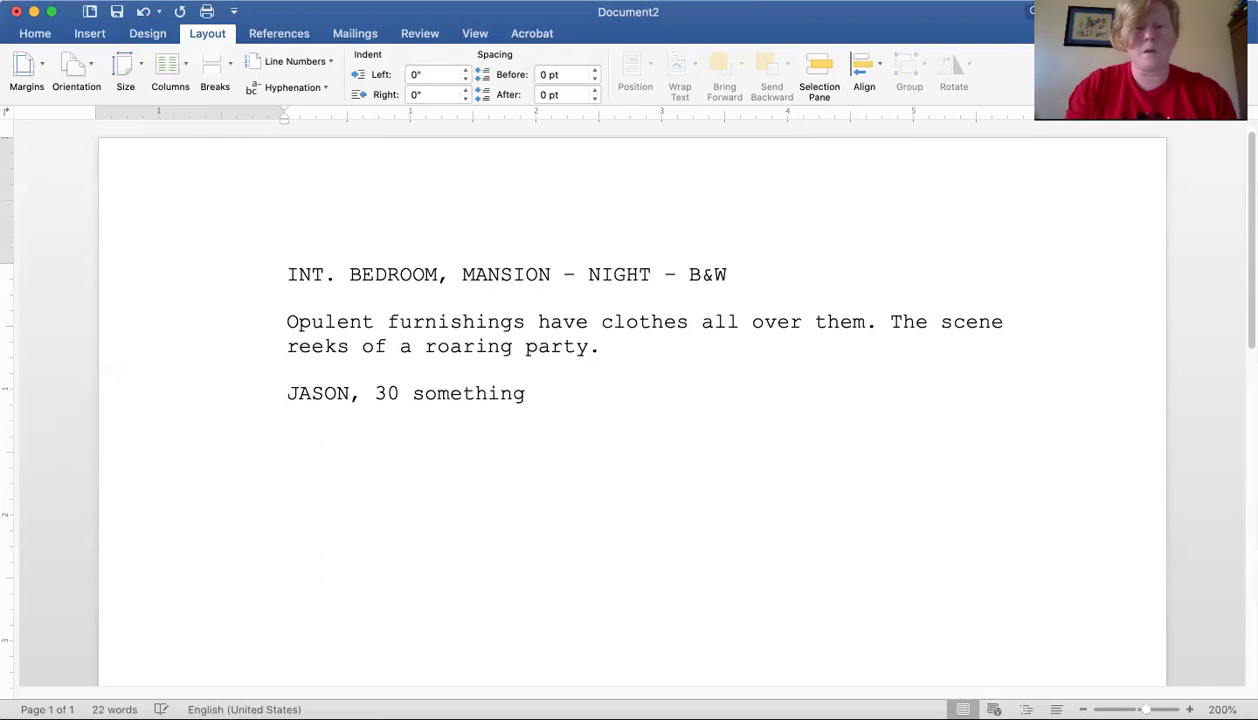
{"action": "type", "text": ","}
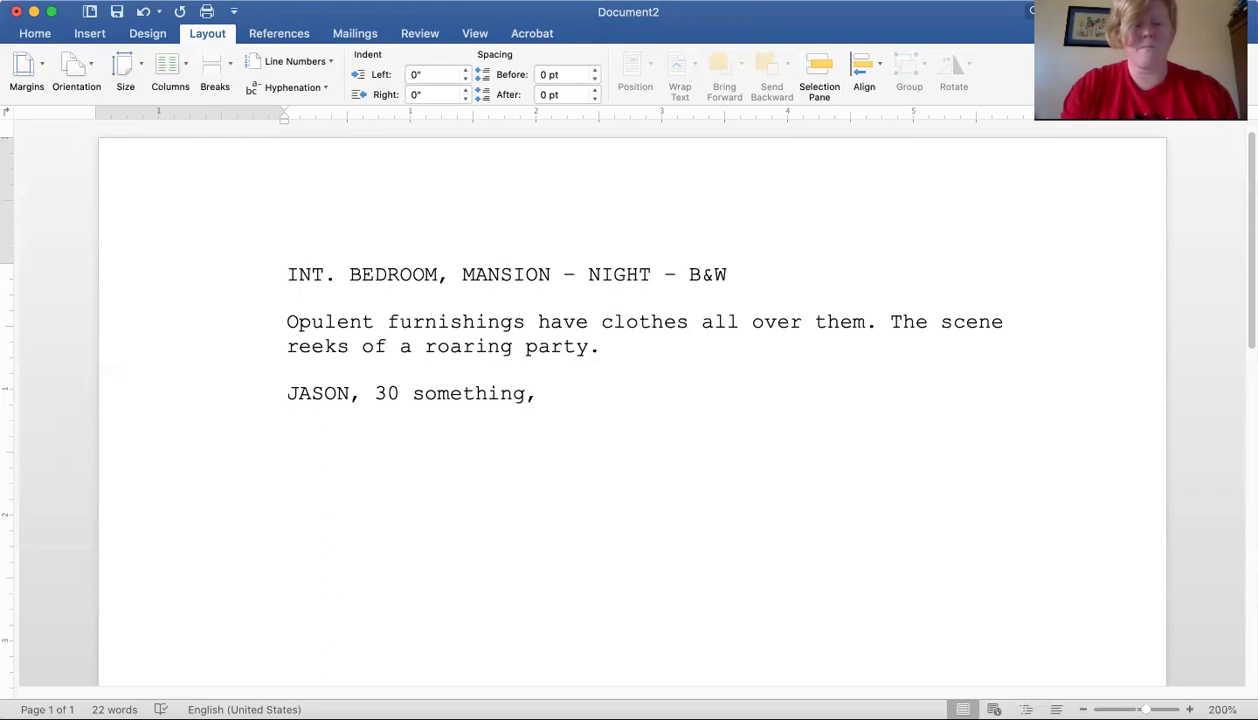
{"action": "type", "text": "rumpled"}
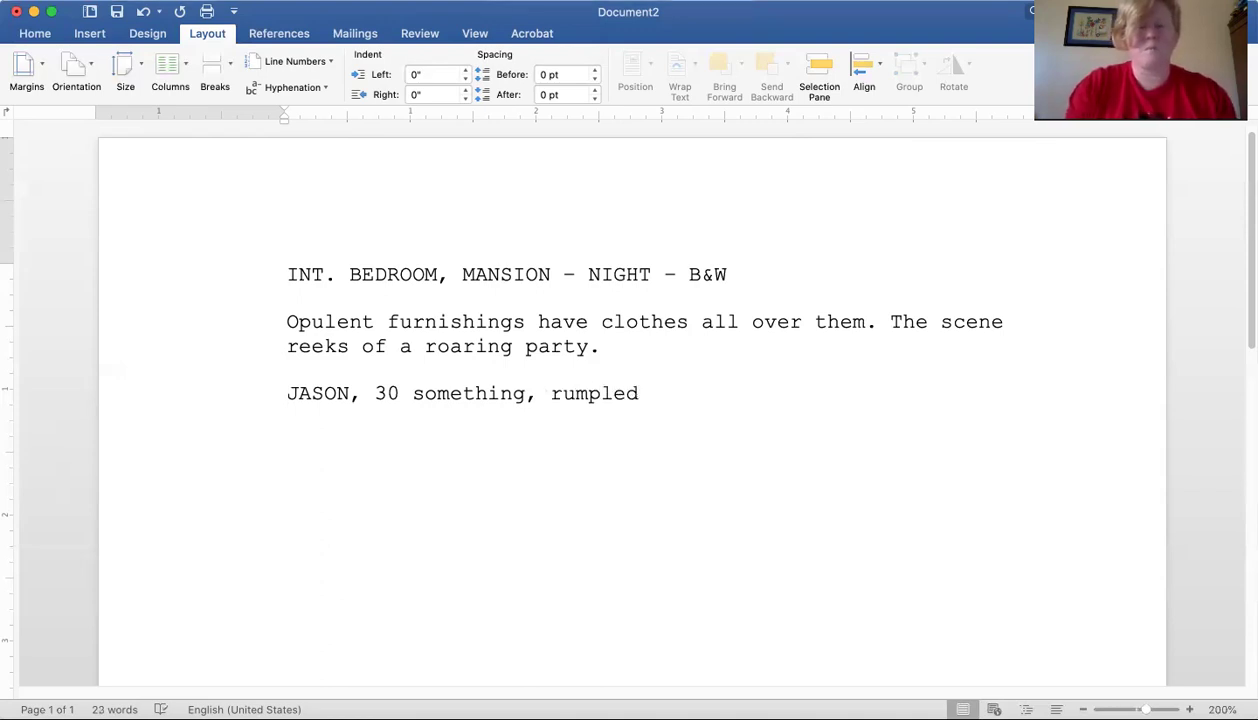
- Continue the new action paragraph with ", enters drags a suitcase behind him."
{"action": "key", "text": "BackSpace"}
{"action": "type", "text": ", entr"}
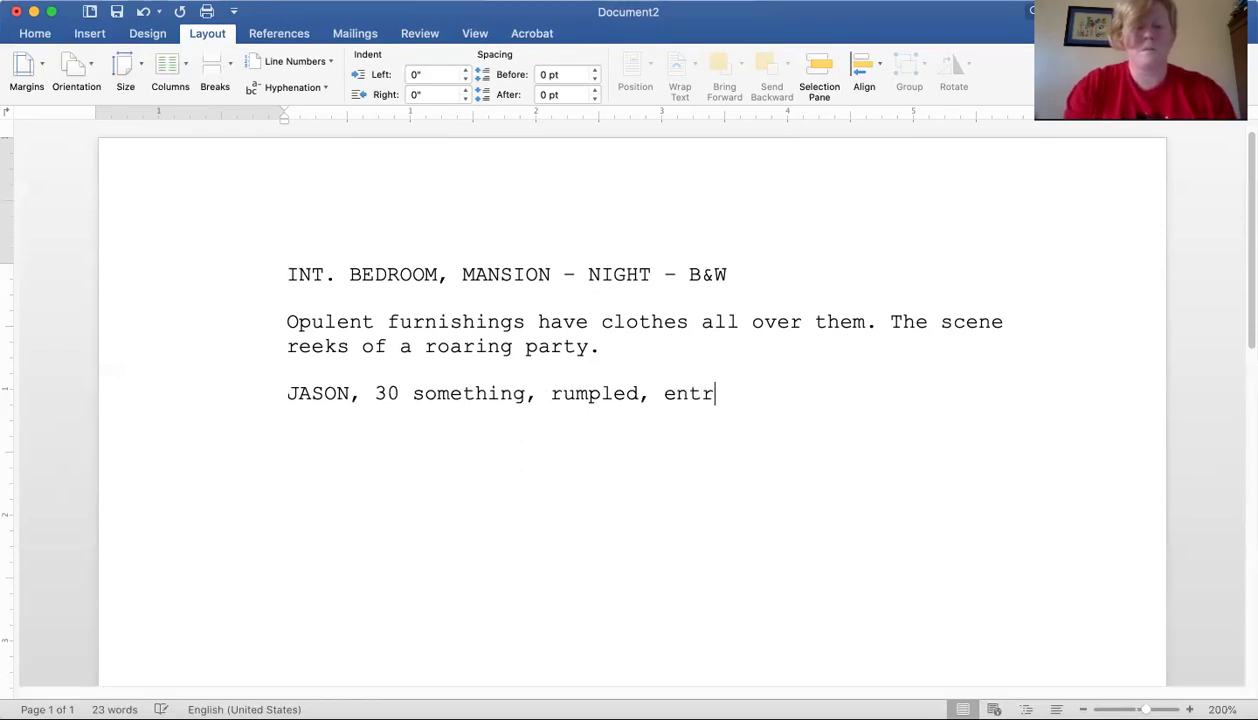
{"action": "key", "text": "BackSpace"}
{"action": "type", "text": "ers d"}
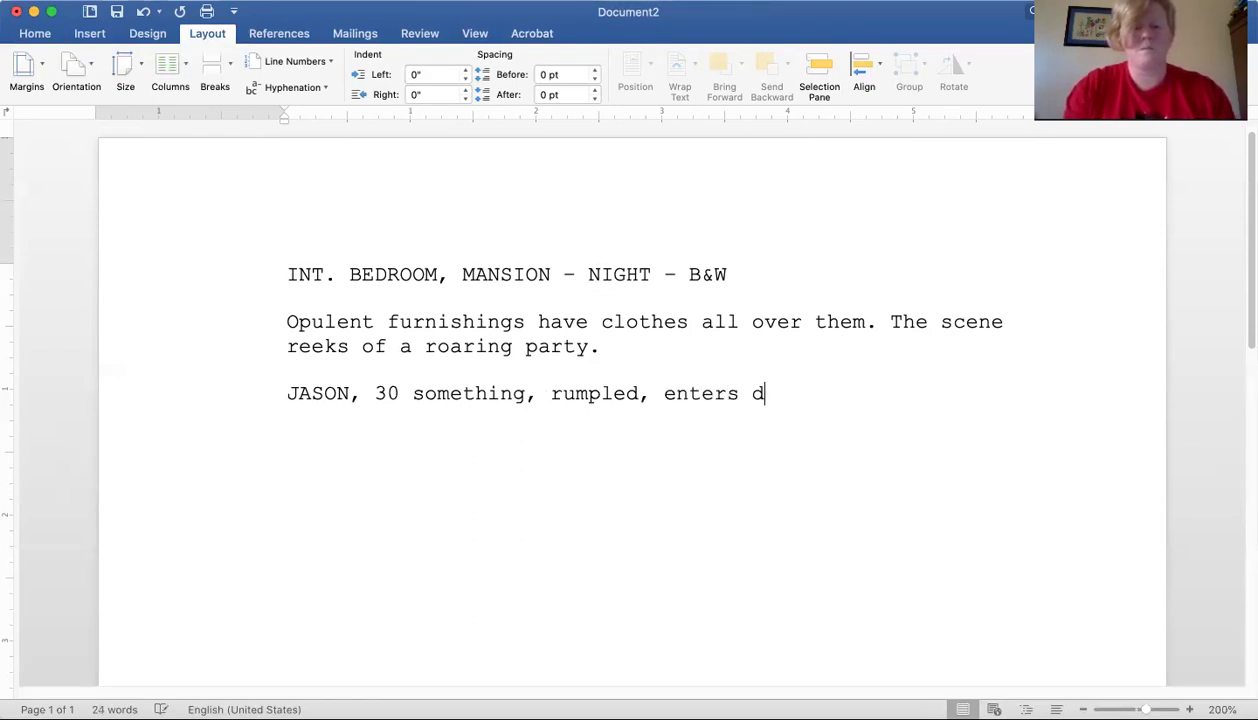
{"action": "type", "text": "rags a "}
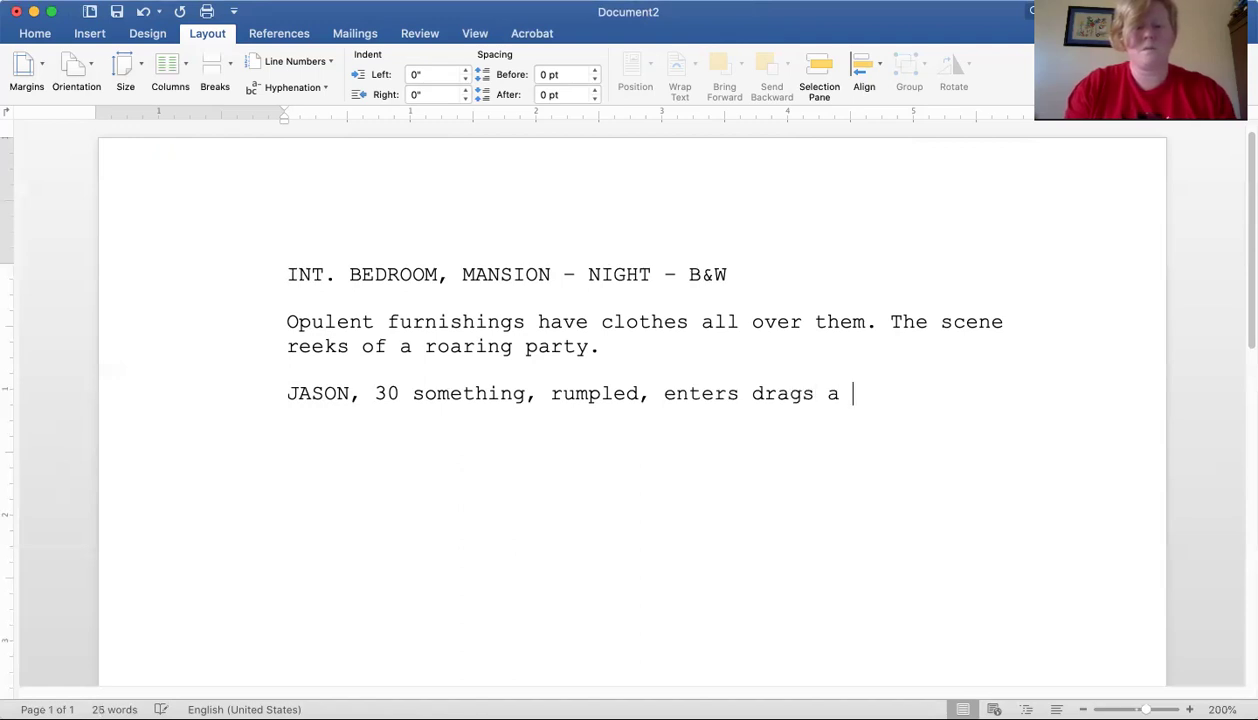
{"action": "type", "text": "suitcase be"}
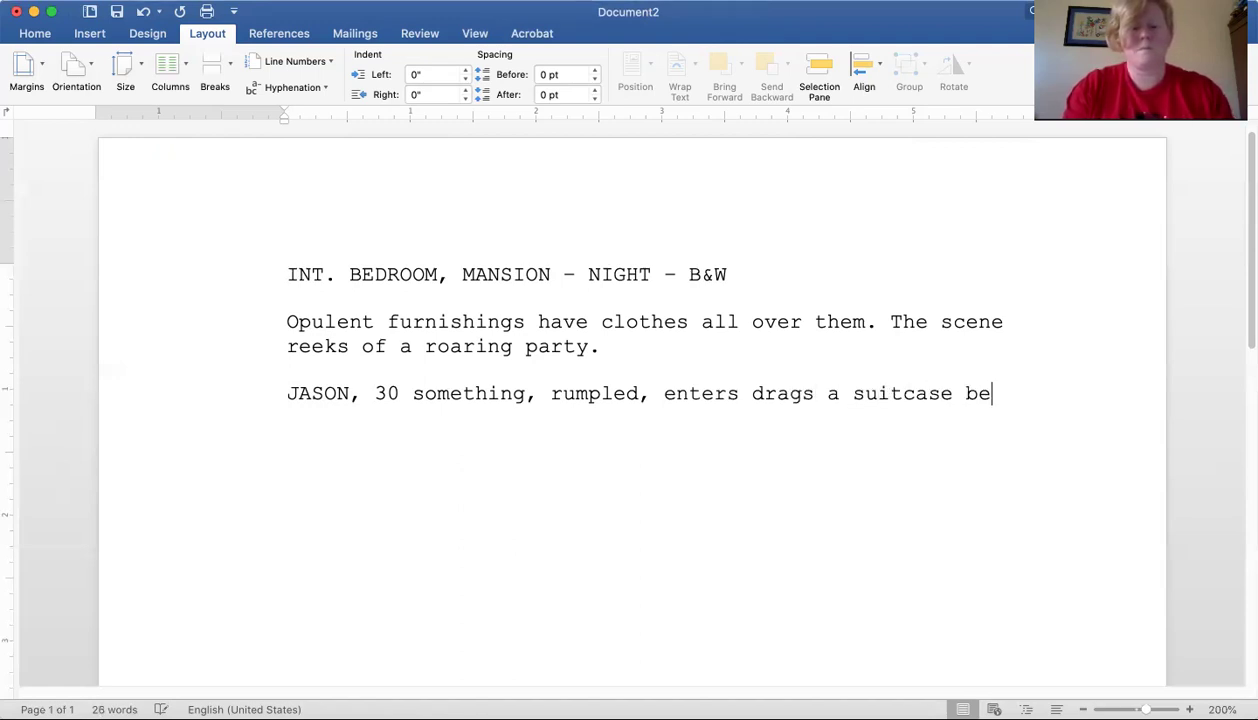
{"action": "type", "text": "hind him. "}
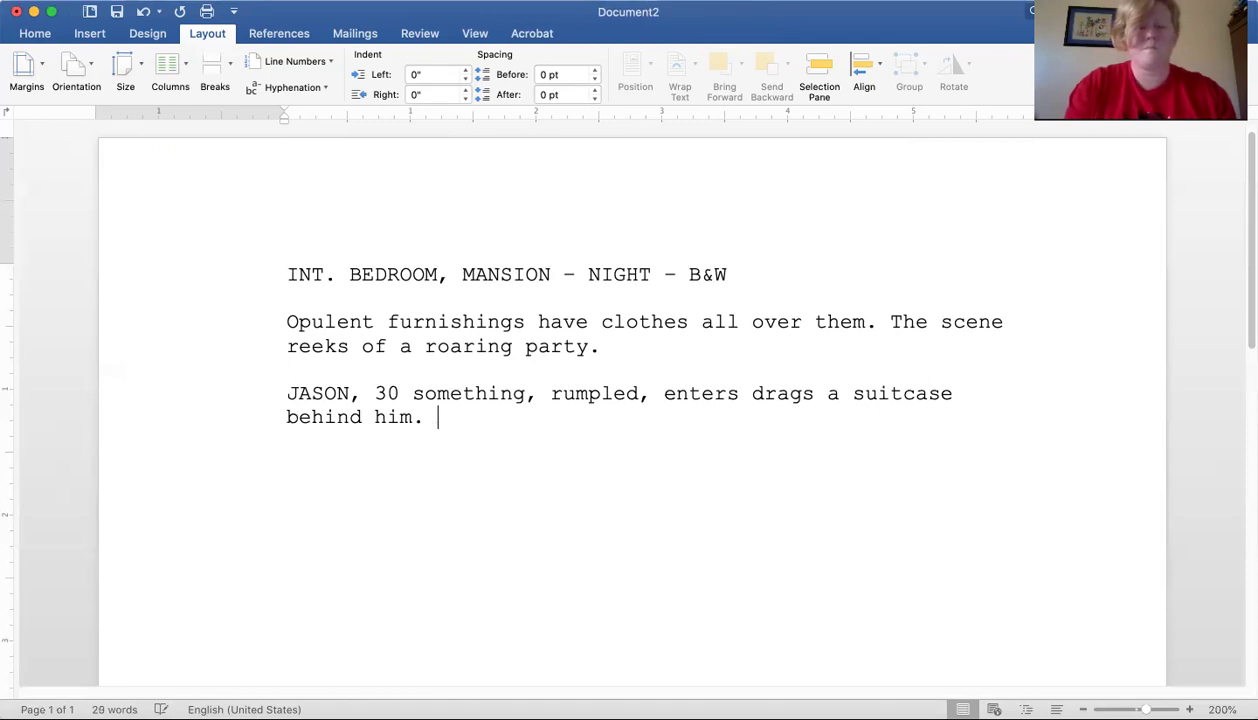
- Add the sentence "He stops, surveys the wreckage." to the second action paragraph
{"action": "type", "text": "He stops."}
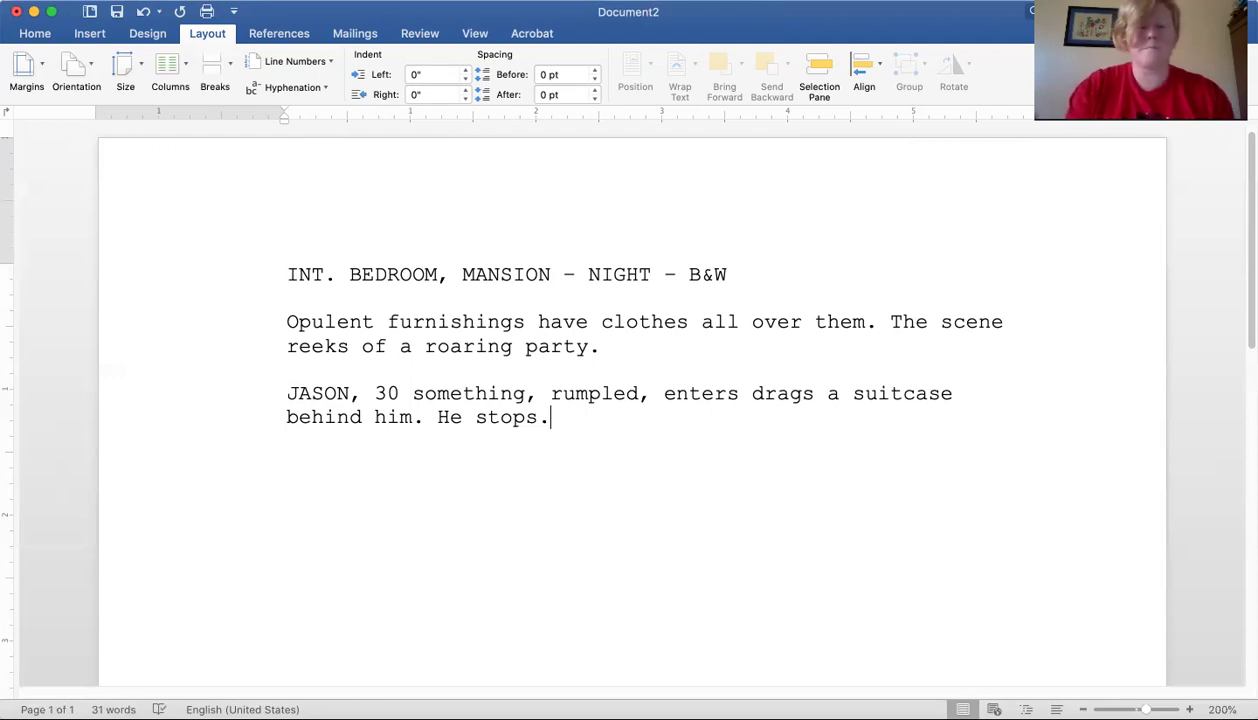
{"action": "key", "text": "BackSpace"}
{"action": "type", "text": ", surveys the "}
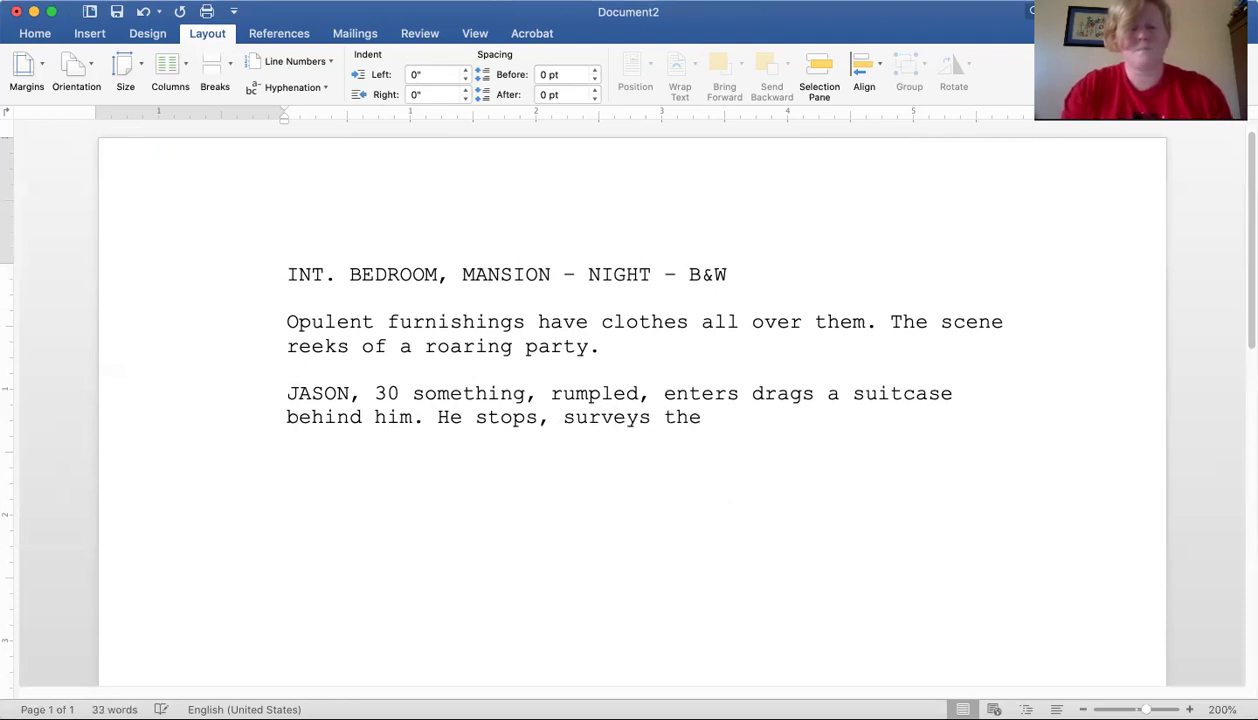
{"action": "type", "text": "wreckage."}
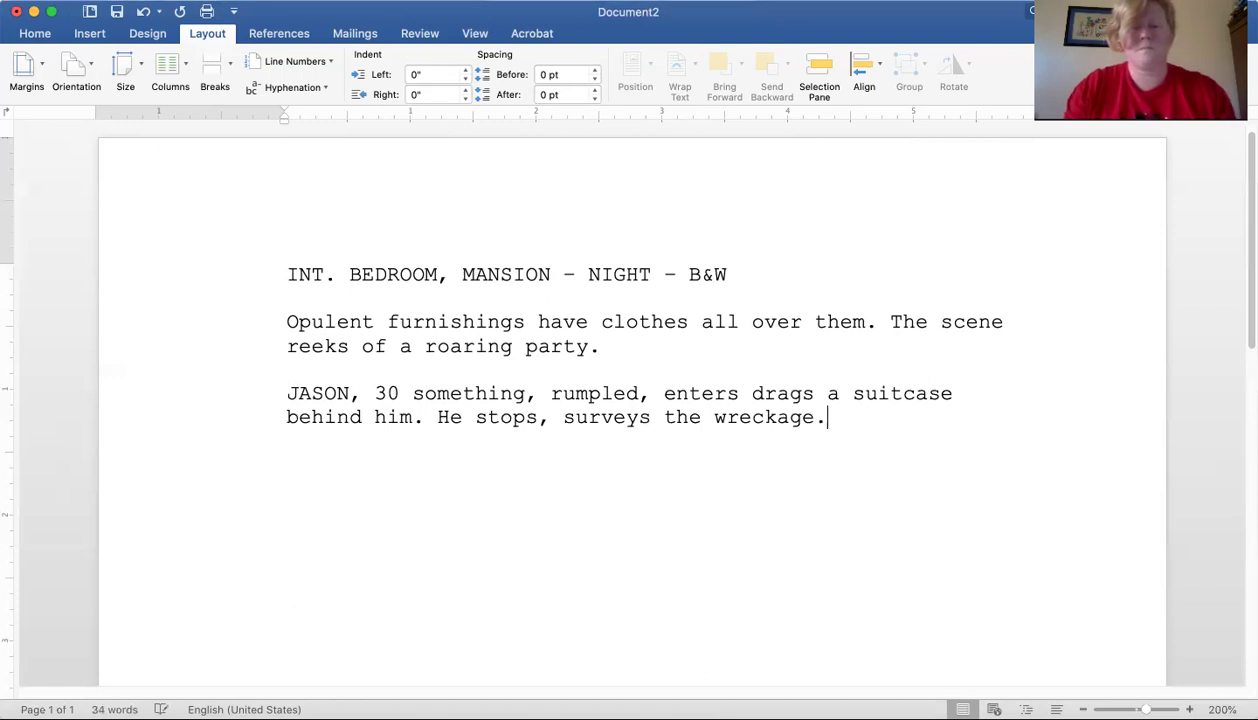
- Extend the last sentence after "wreckage" with ", and drops the handle of his suitcase."
{"action": "key", "text": "BackSpace"}
{"action": "type", "text": ", and srops"}
{"action": "key", "text": "BackSpace"}
{"action": "key", "text": "BackSpace"}
{"action": "key", "text": "BackSpace"}
{"action": "key", "text": "BackSpace"}
{"action": "key", "text": "BackSpace"}
{"action": "type", "text": "drops"}
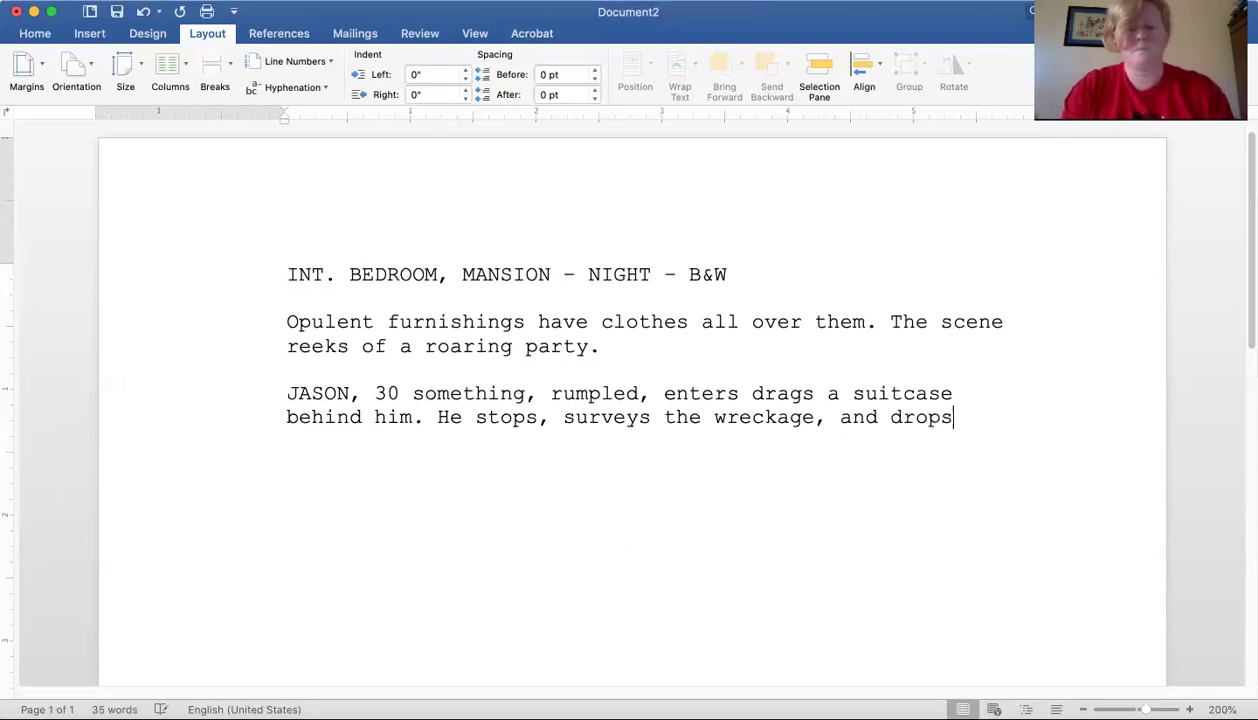
{"action": "type", "text": " the handle of"}
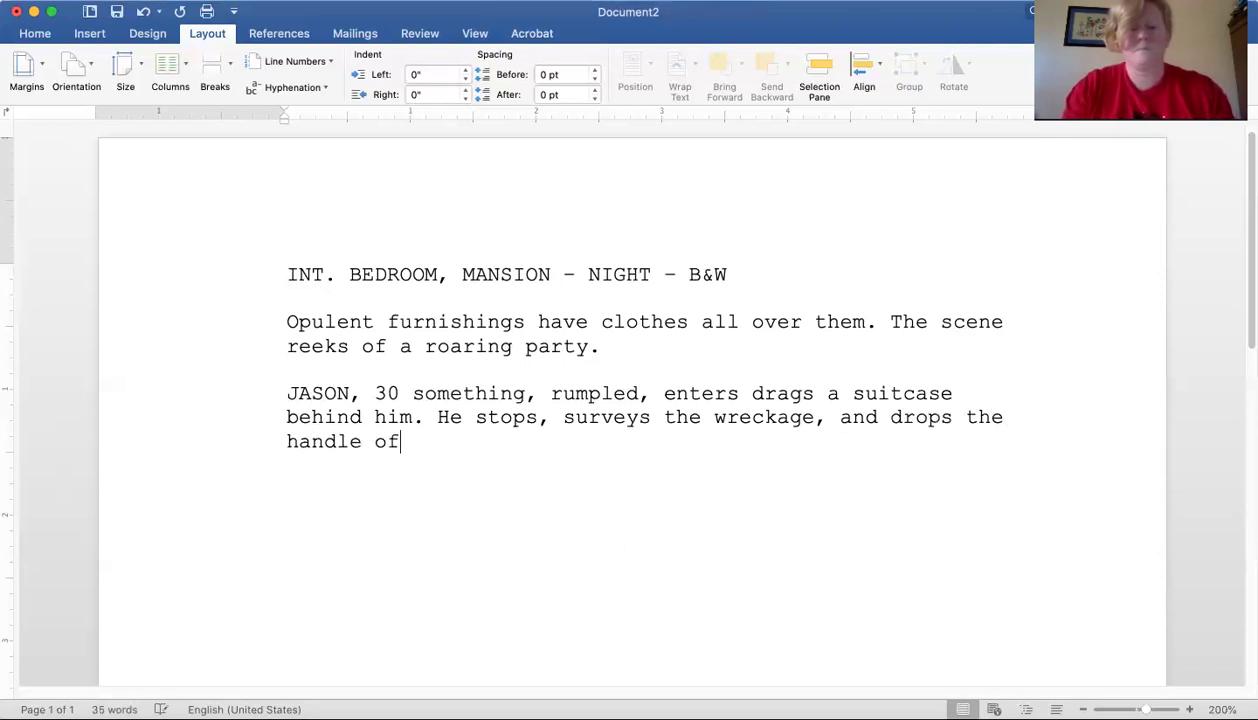
{"action": "type", "text": " his suitcase."}
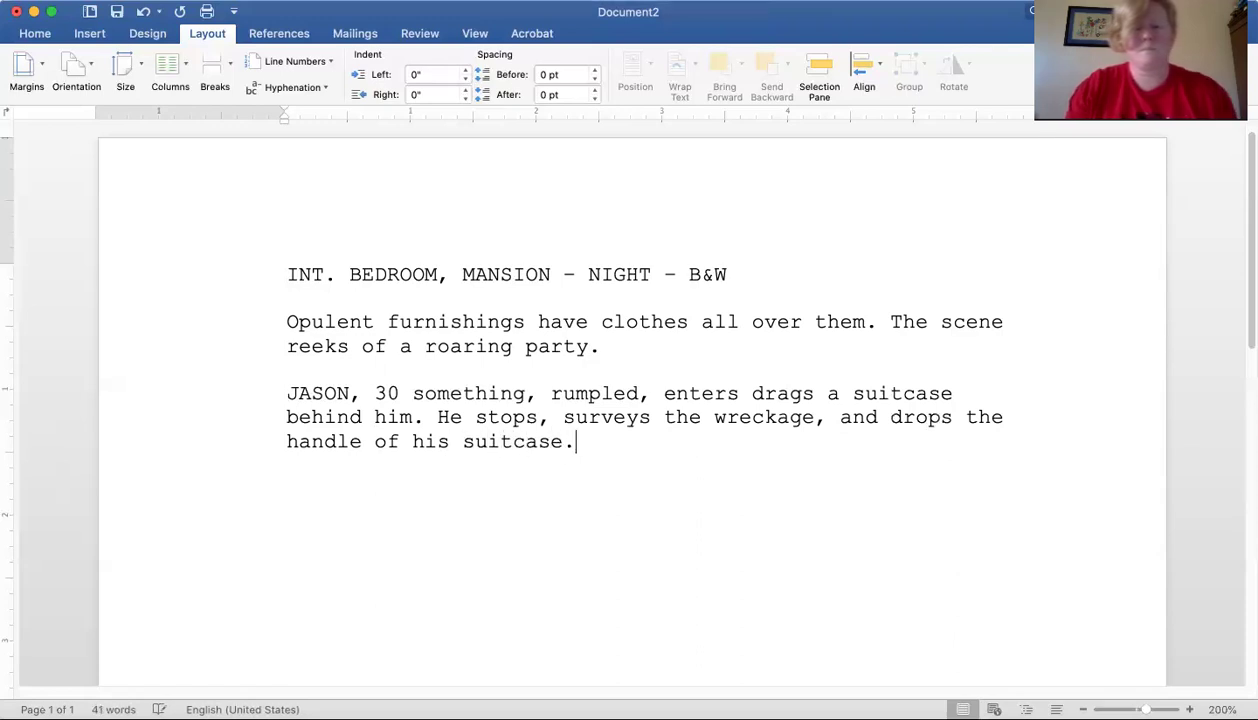
- Add the character cue "JASON" below the action paragraph with a 2.63" left indent and start a new line
{"action": "key", "text": "Return"}
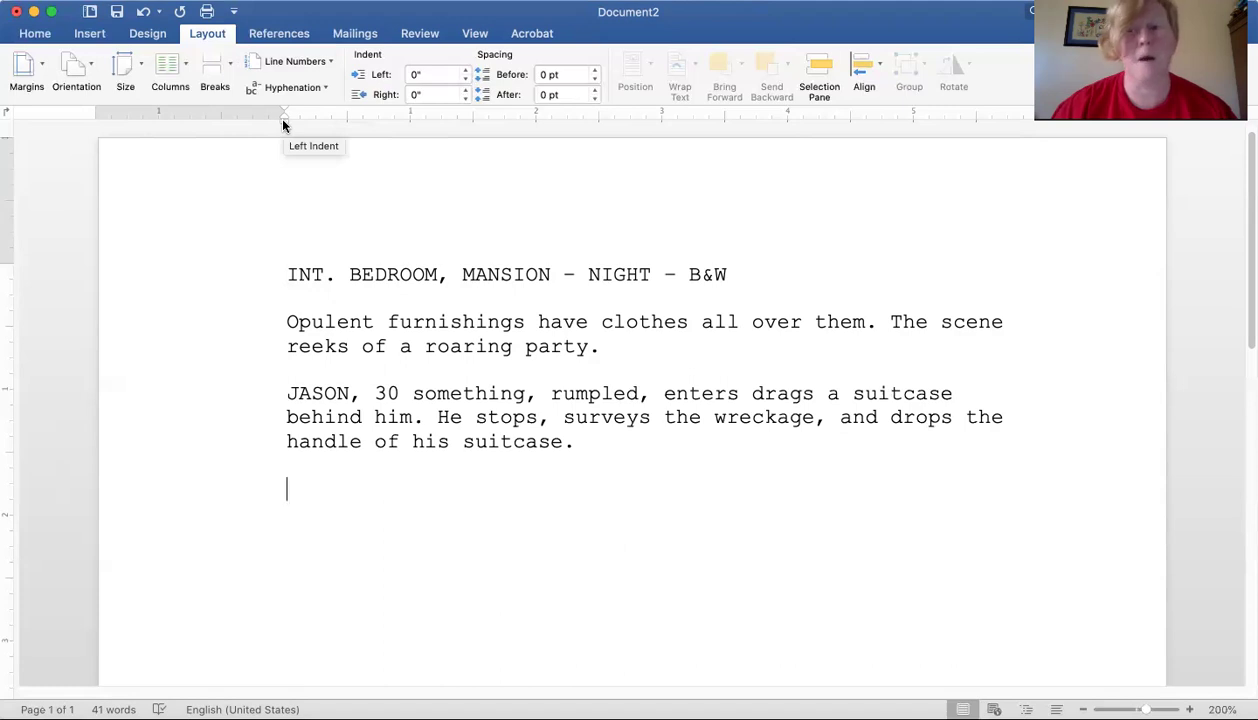
{"action": "left_click_drag", "start_coordinate": [283, 121], "coordinate": [601, 128]}
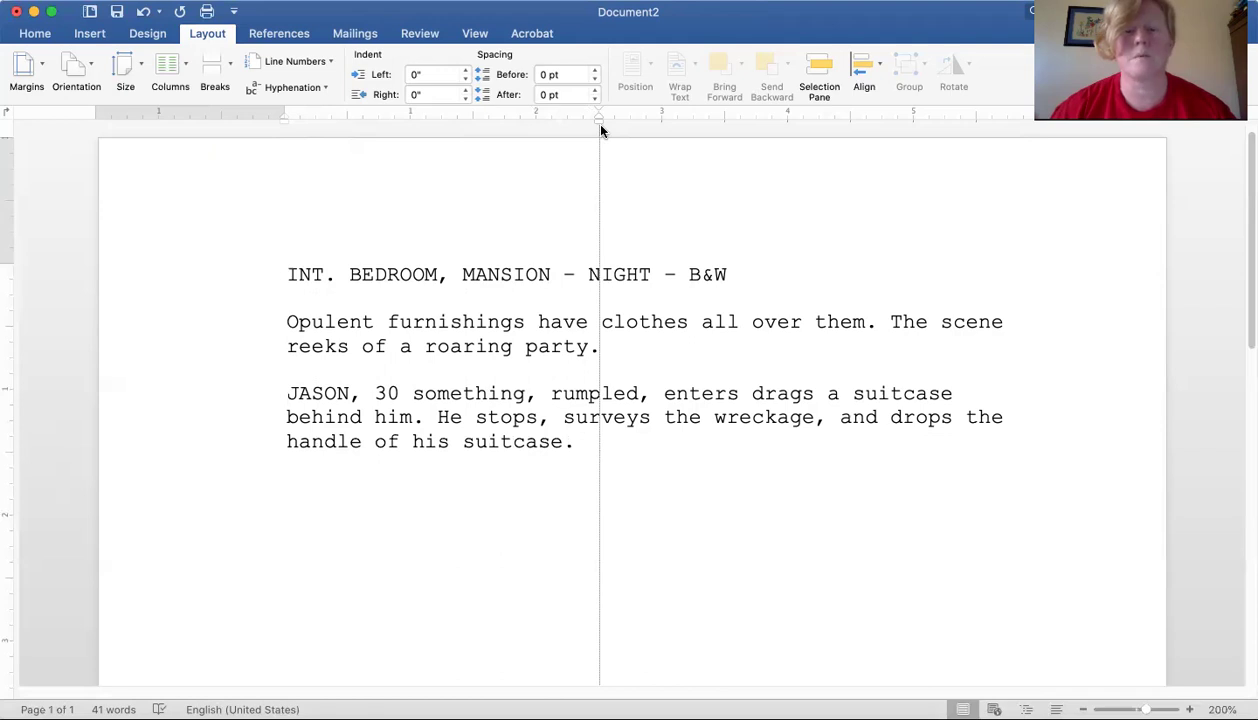
{"action": "left_click_drag", "start_coordinate": [601, 128], "coordinate": [615, 126]}
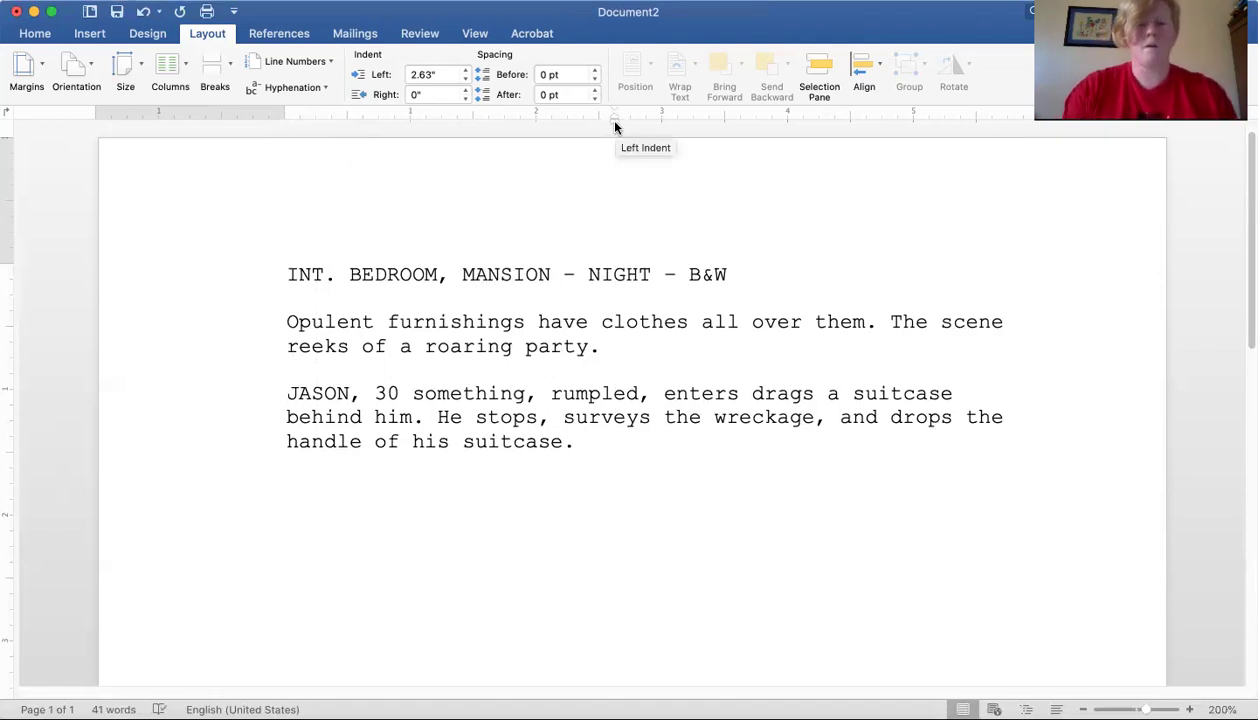
{"action": "type", "text": "JASON"}
{"action": "key", "text": "Return"}
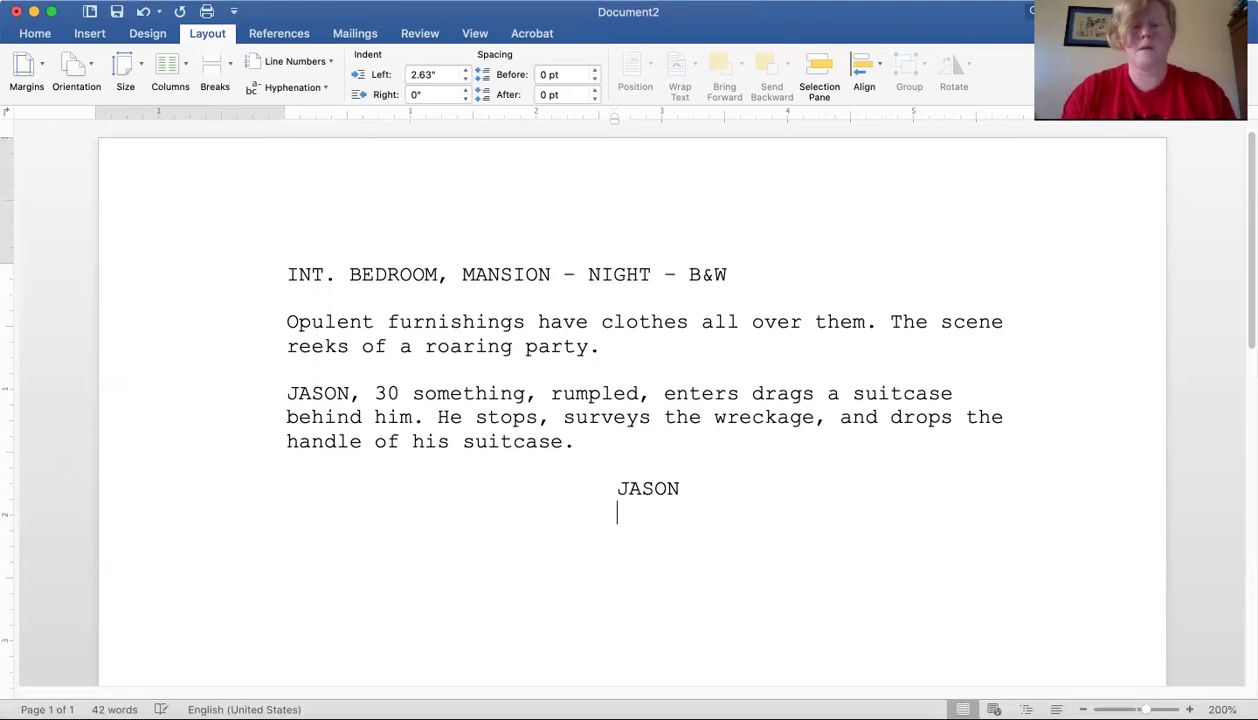
- Set the left indent of the empty line below the cue to 2.25" and of the JASON cue to 2.5"
{"action": "left_click_drag", "start_coordinate": [614, 126], "coordinate": [565, 121]}
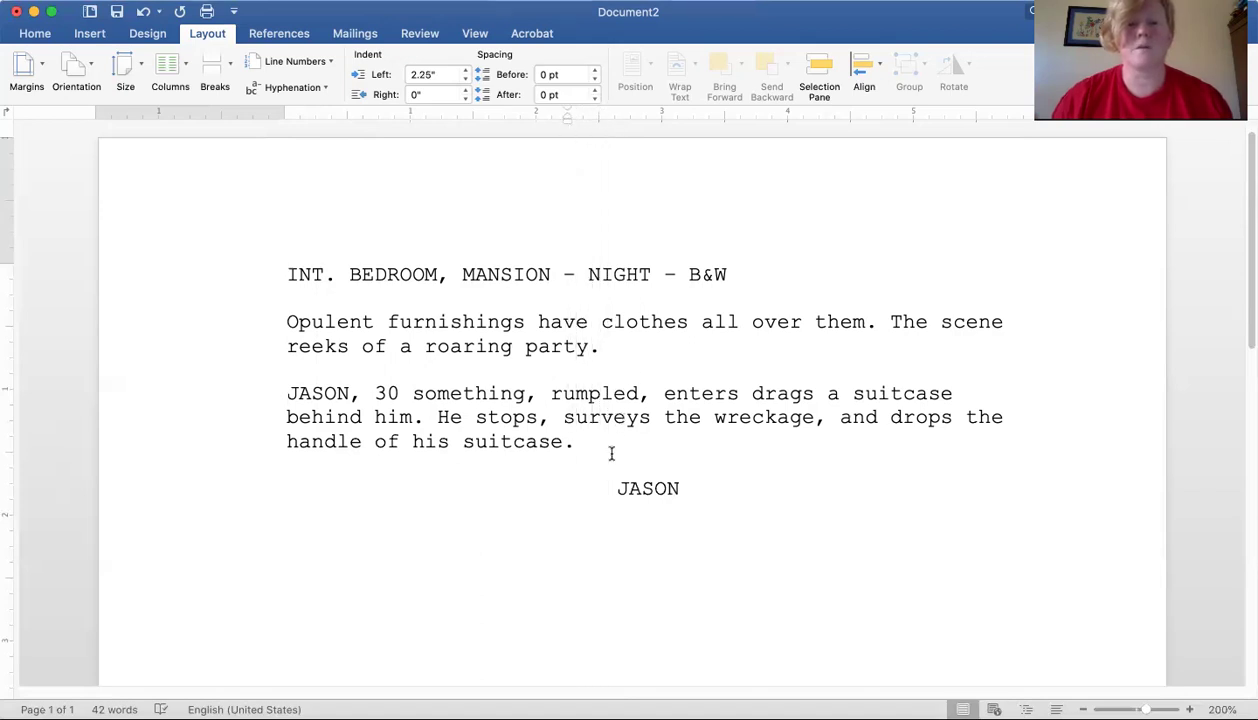
{"action": "left_click", "coordinate": [614, 487]}
{"action": "left_click_drag", "start_coordinate": [615, 120], "coordinate": [598, 120]}
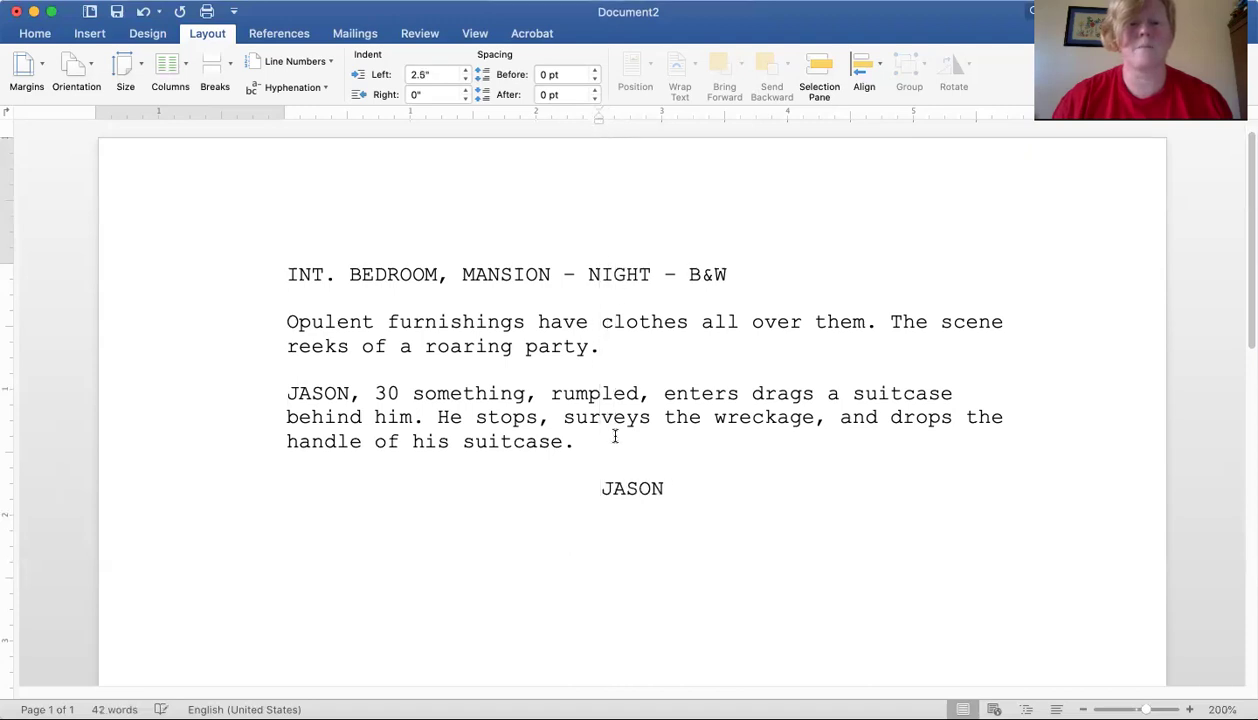
- Set the left indent of the line below the cue to 2" and write the parenthetical "(frantically" there
{"action": "left_click", "coordinate": [653, 553]}
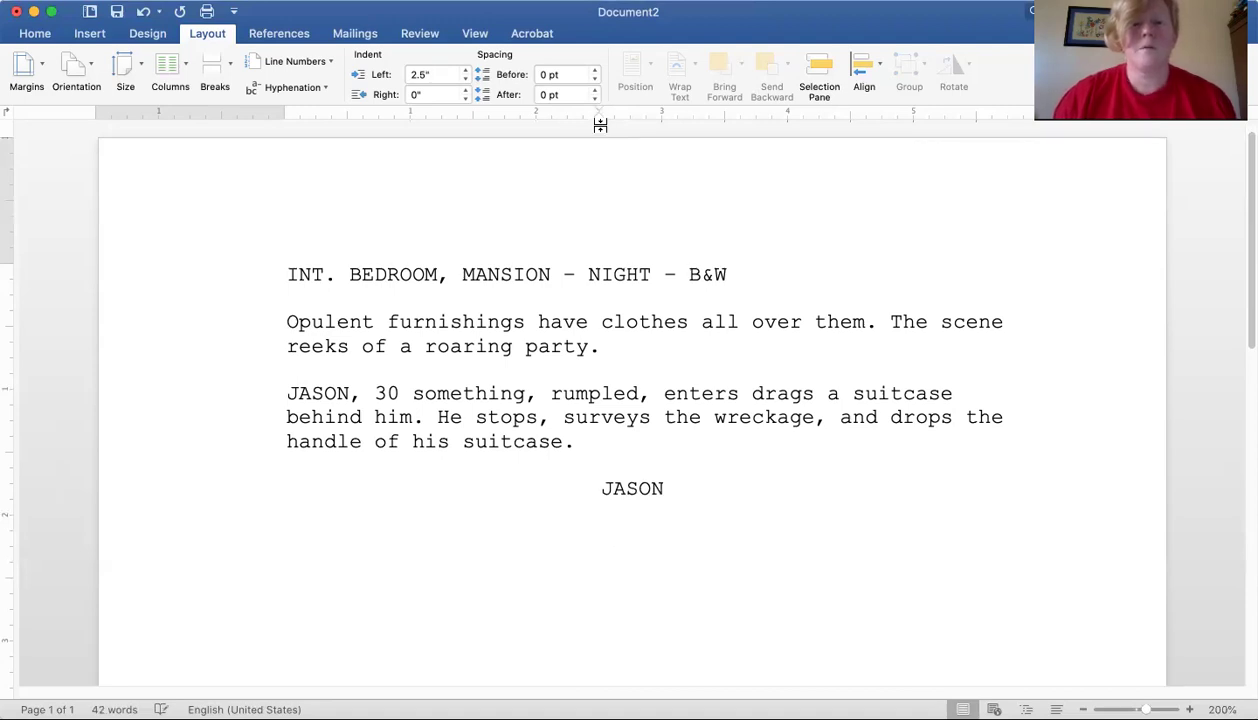
{"action": "left_click_drag", "start_coordinate": [599, 122], "coordinate": [540, 125]}
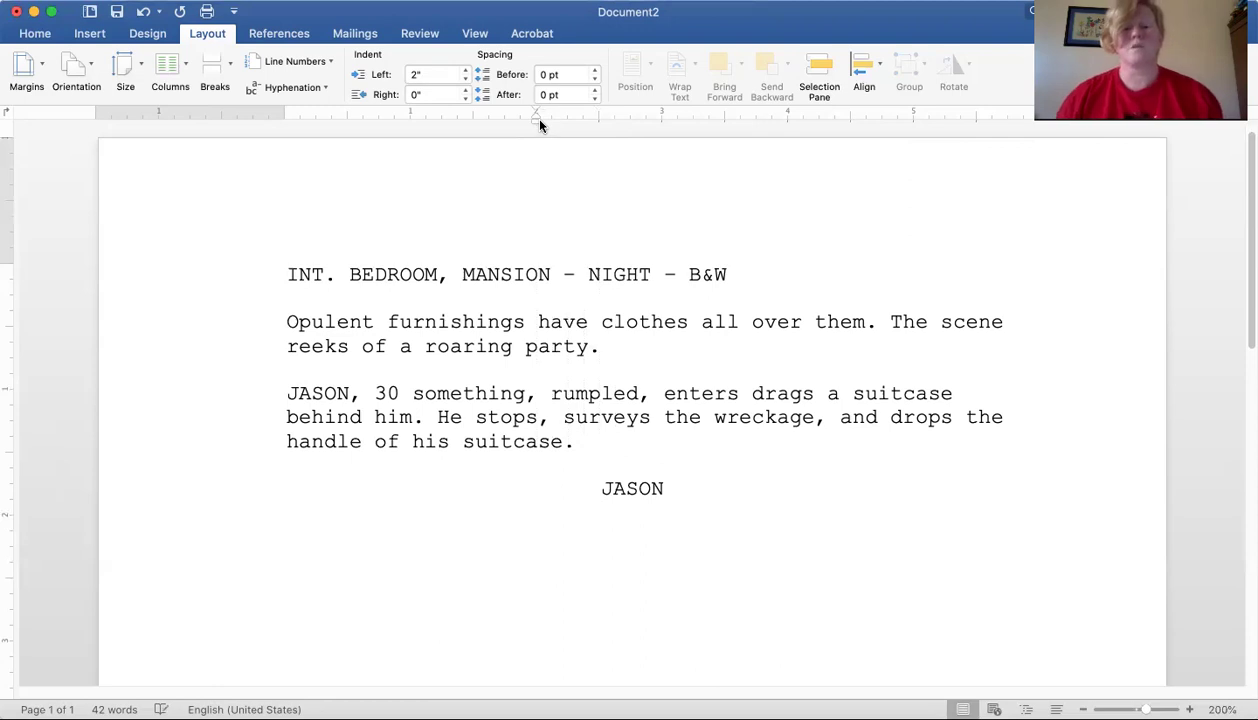
{"action": "type", "text": "("}
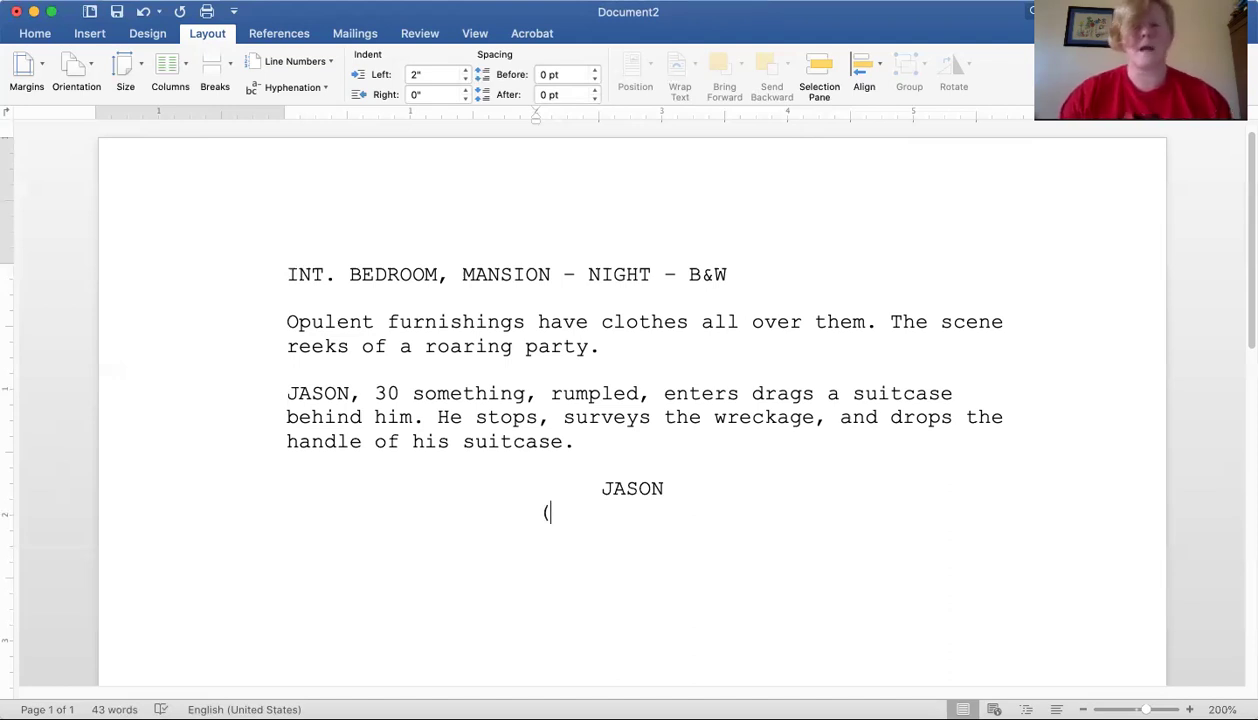
{"action": "type", "text": "fr"}
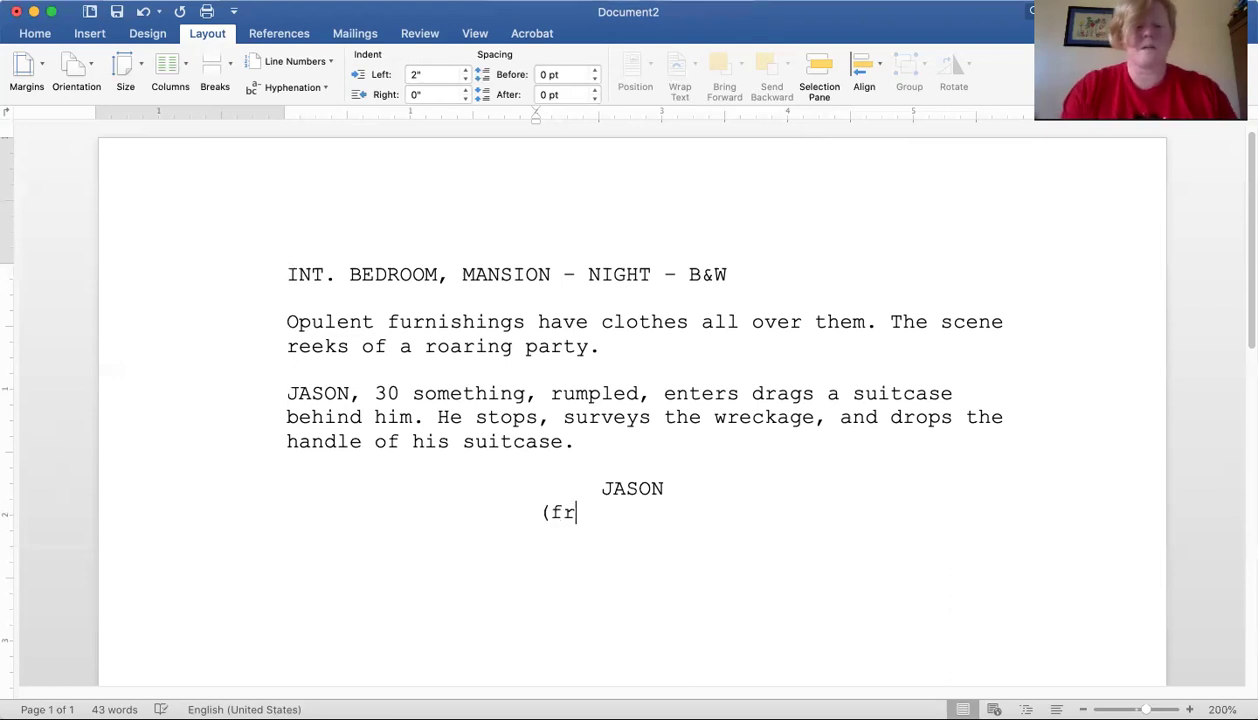
{"action": "type", "text": "ant"}
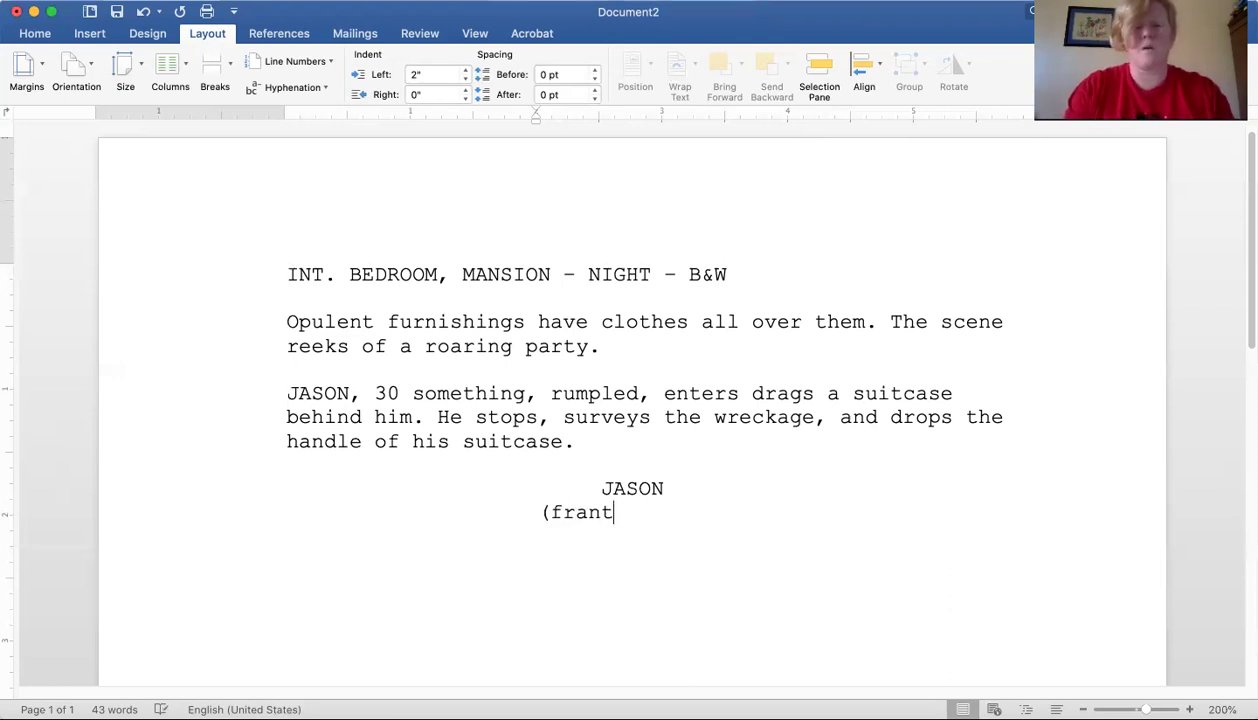
{"action": "type", "text": "c"}
{"action": "key", "text": "BackSpace"}
{"action": "type", "text": "ical"}
{"action": "key", "text": "BackSpace"}
{"action": "key", "text": "BackSpace"}
{"action": "type", "text": "ally"}
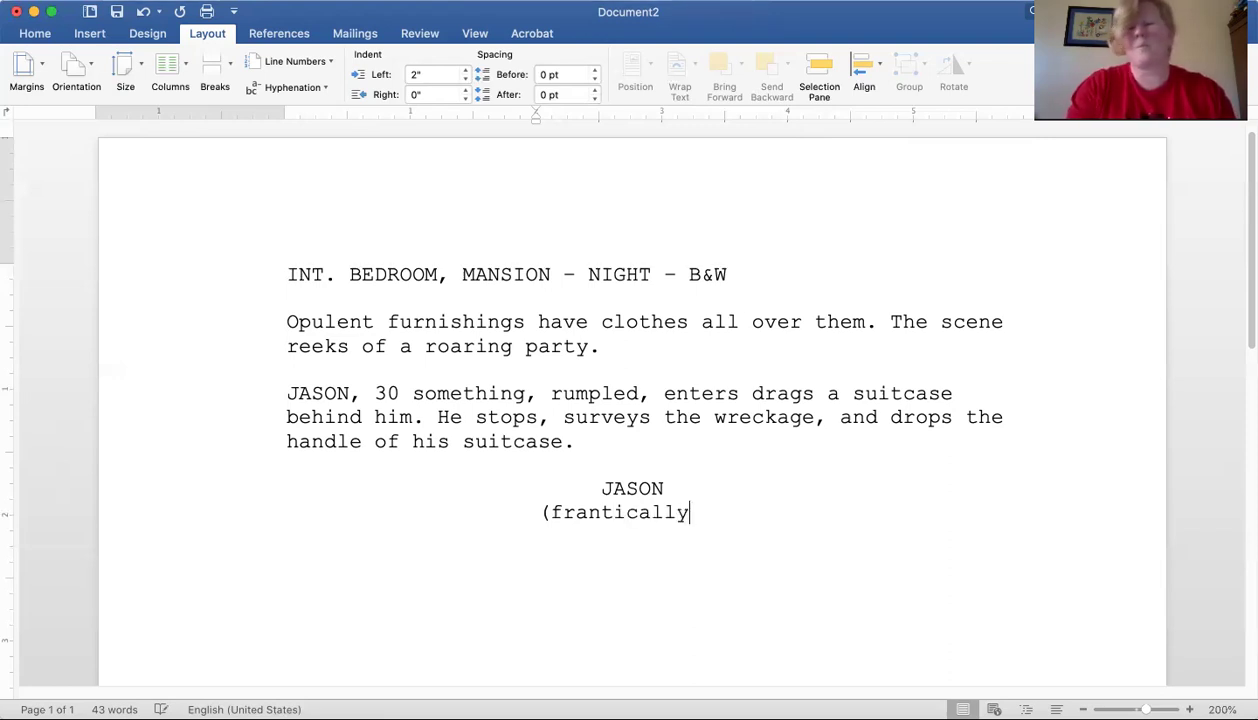
- Shorten the parenthetical to "(frantic)" with its closing bracket and start a new line
{"action": "key", "text": "BackSpace"}
{"action": "key", "text": "BackSpace"}
{"action": "key", "text": "BackSpace"}
{"action": "type", "text": ")"}
{"action": "key", "text": "Return"}
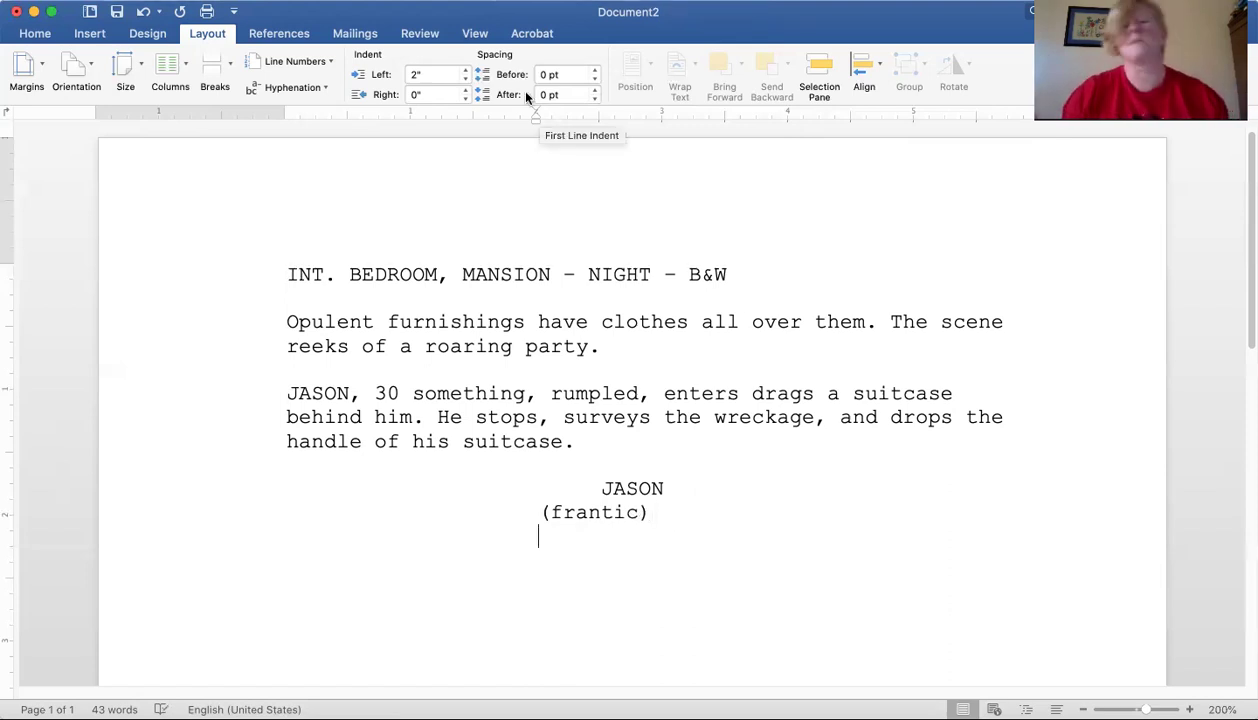
- Set the left indent below the parenthetical to 1.5" and write the dialogue "Layla! Where are you? Honey?", ending with a new line
{"action": "left_click_drag", "start_coordinate": [535, 122], "coordinate": [473, 122]}
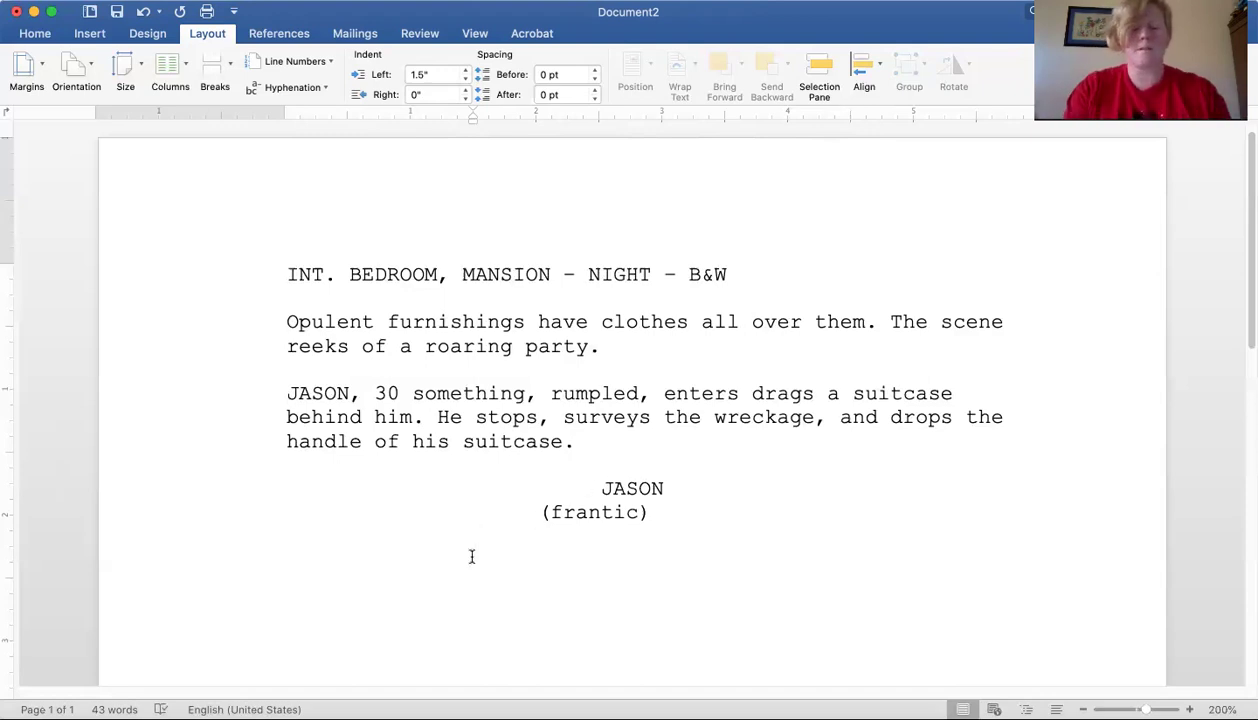
{"action": "type", "text": "Layla"}
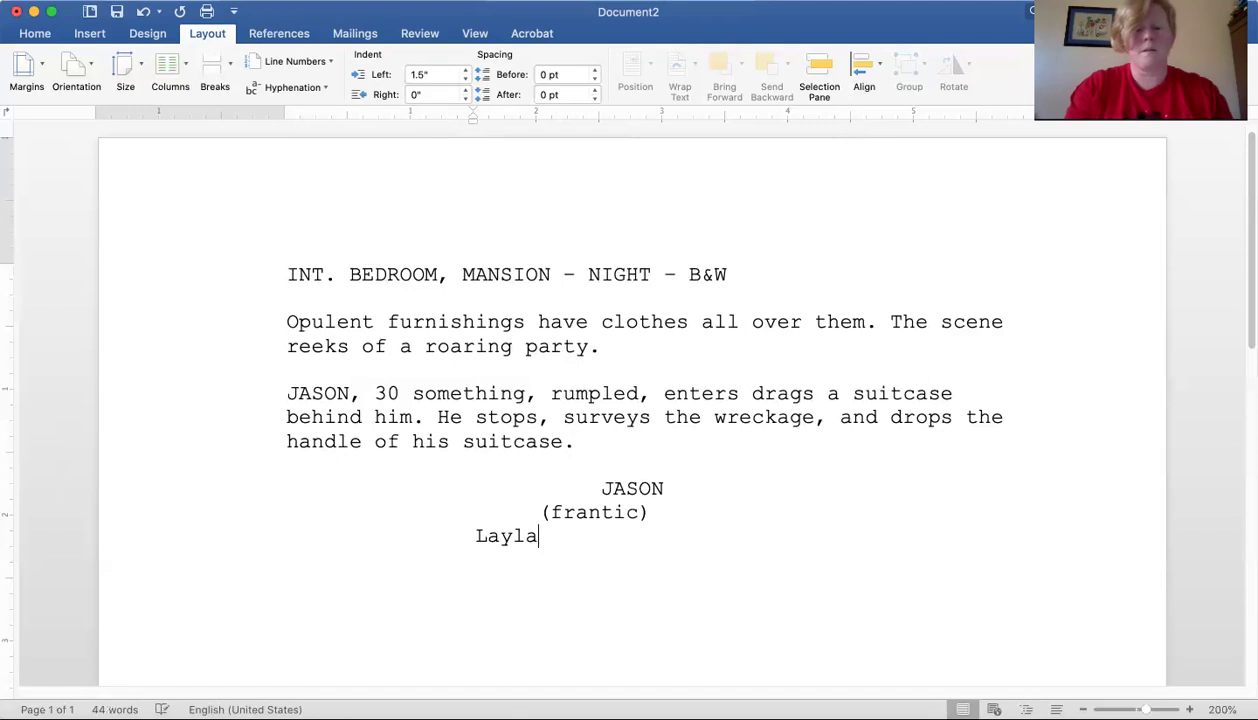
{"action": "type", "text": "! W"}
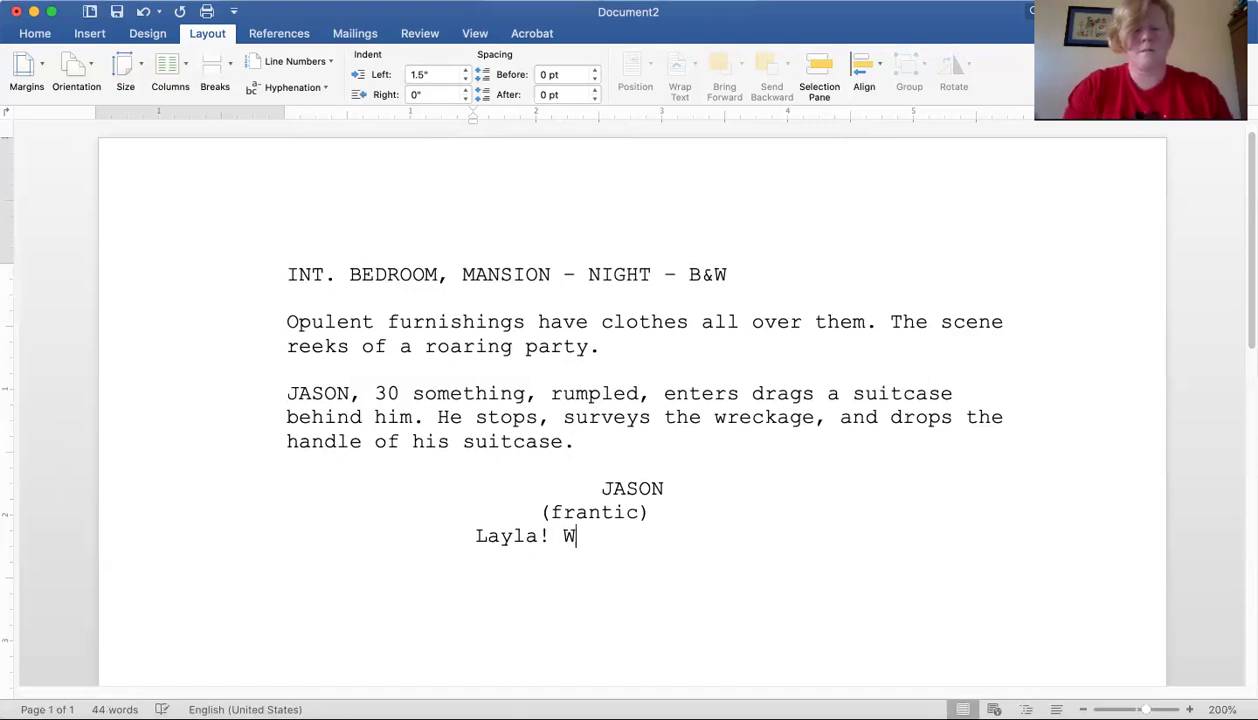
{"action": "type", "text": "here are yo"}
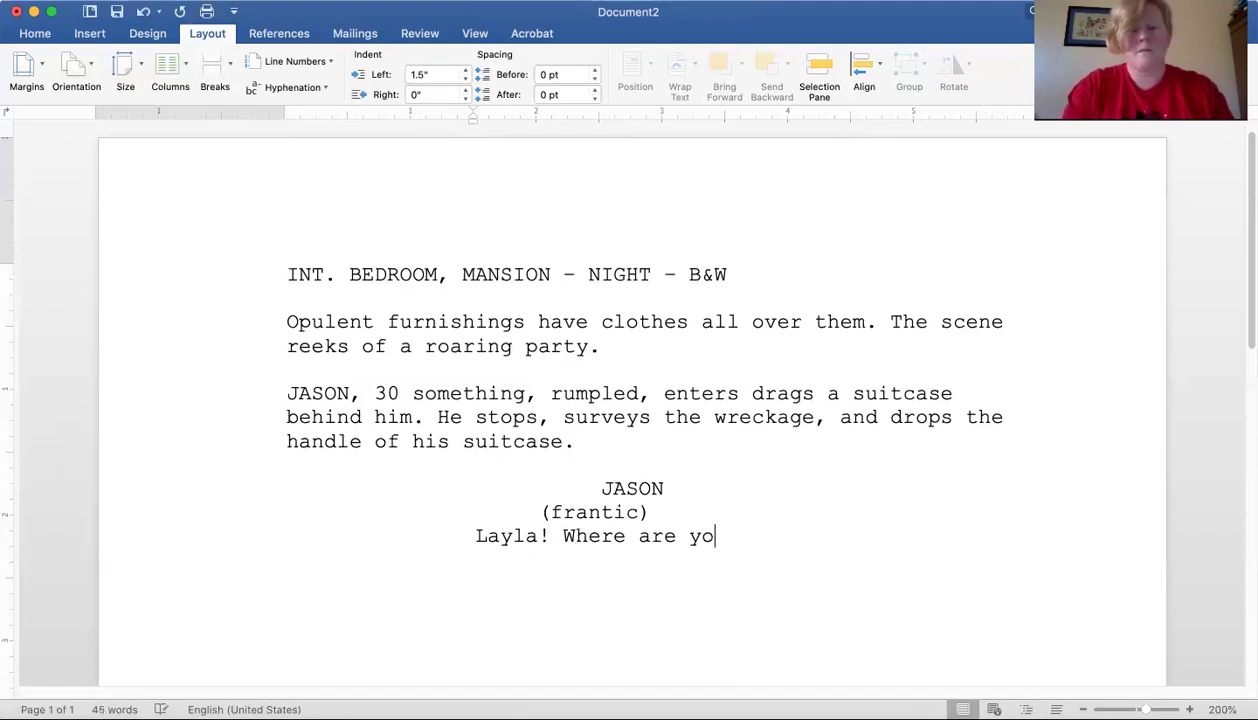
{"action": "type", "text": "u? HOney"}
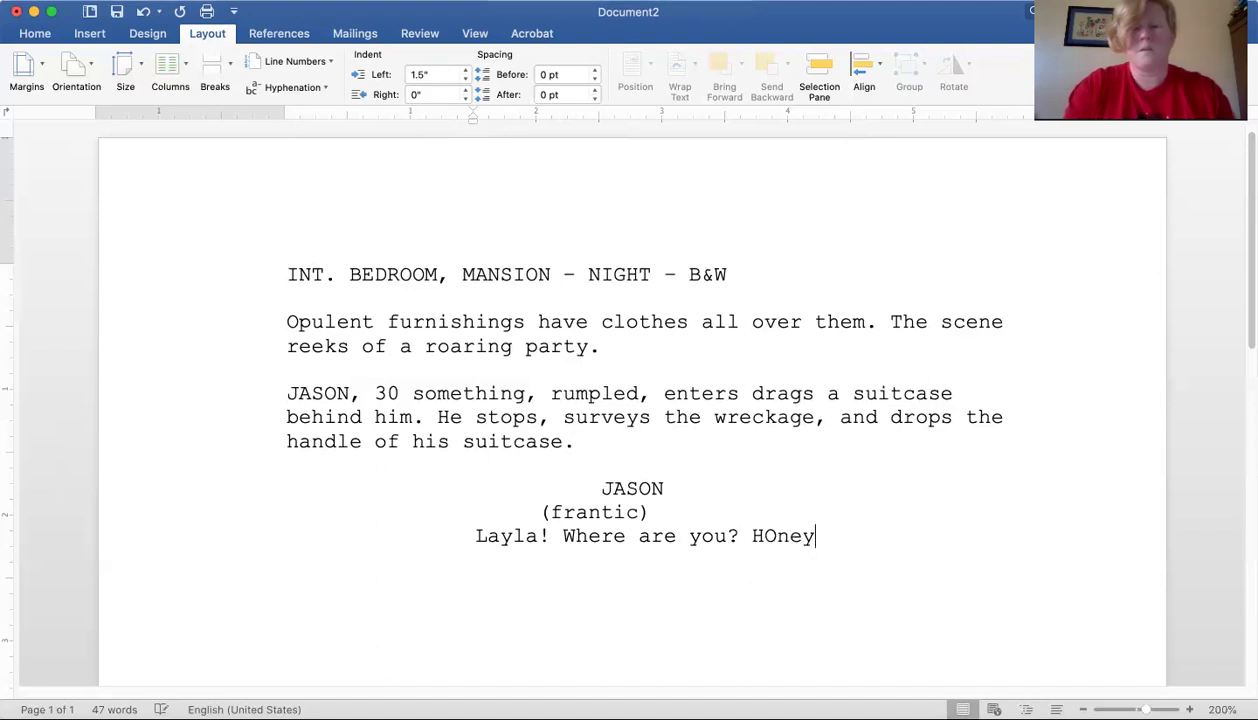
{"action": "key", "text": "BackSpace"}
{"action": "key", "text": "BackSpace"}
{"action": "key", "text": "BackSpace"}
{"action": "key", "text": "BackSpace"}
{"action": "type", "text": "one"}
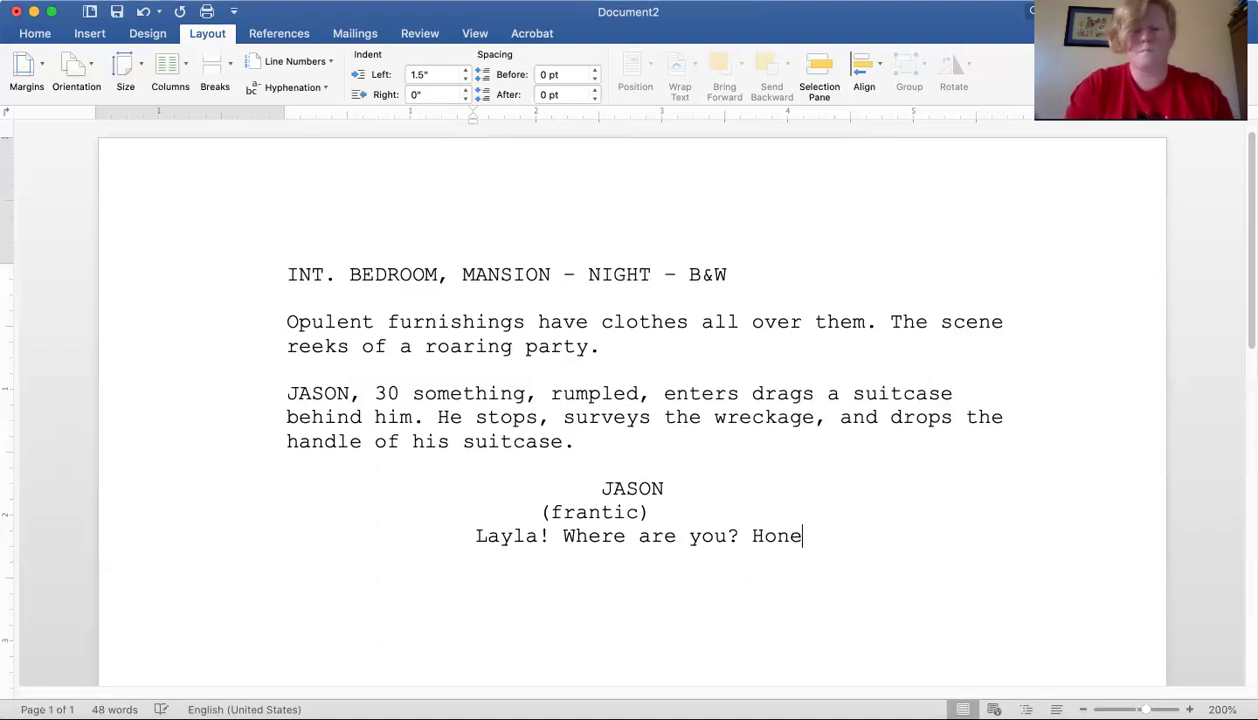
{"action": "type", "text": "y?"}
{"action": "key", "text": "Return"}
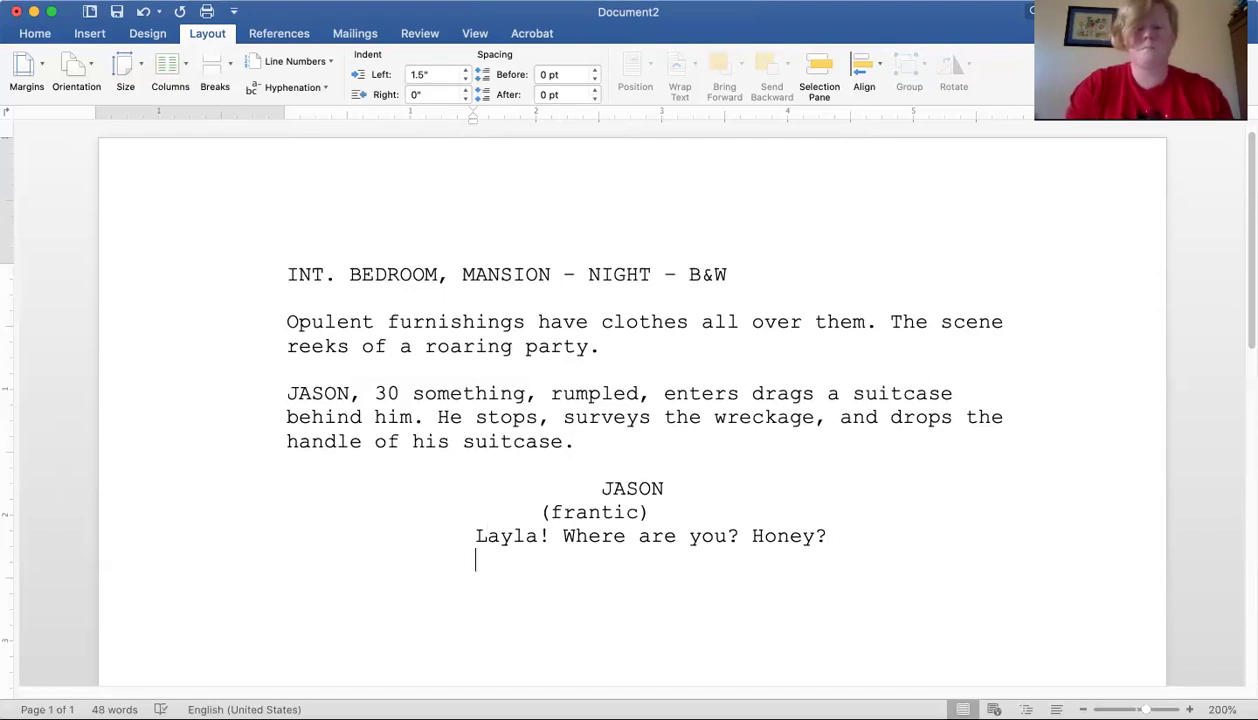
- Add the dialogue line "Talk to me!" and start a new paragraph after one blank line
{"action": "type", "text": "Ta"}
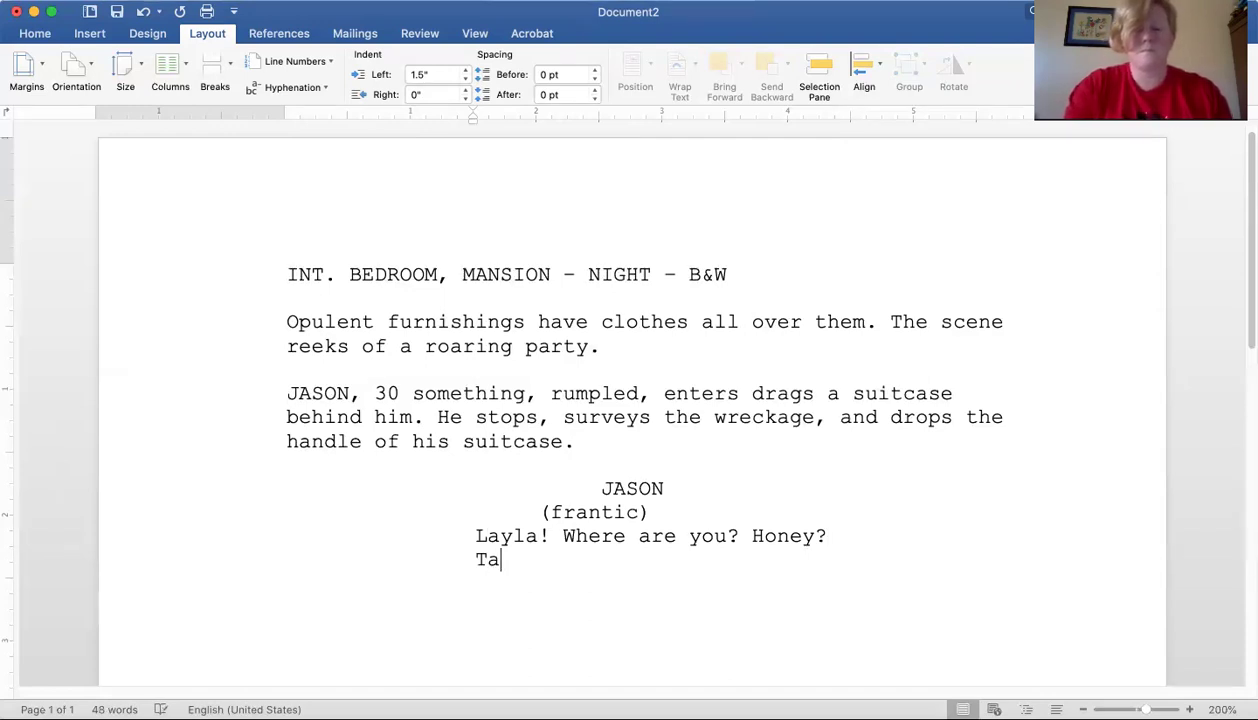
{"action": "type", "text": "lk to me!"}
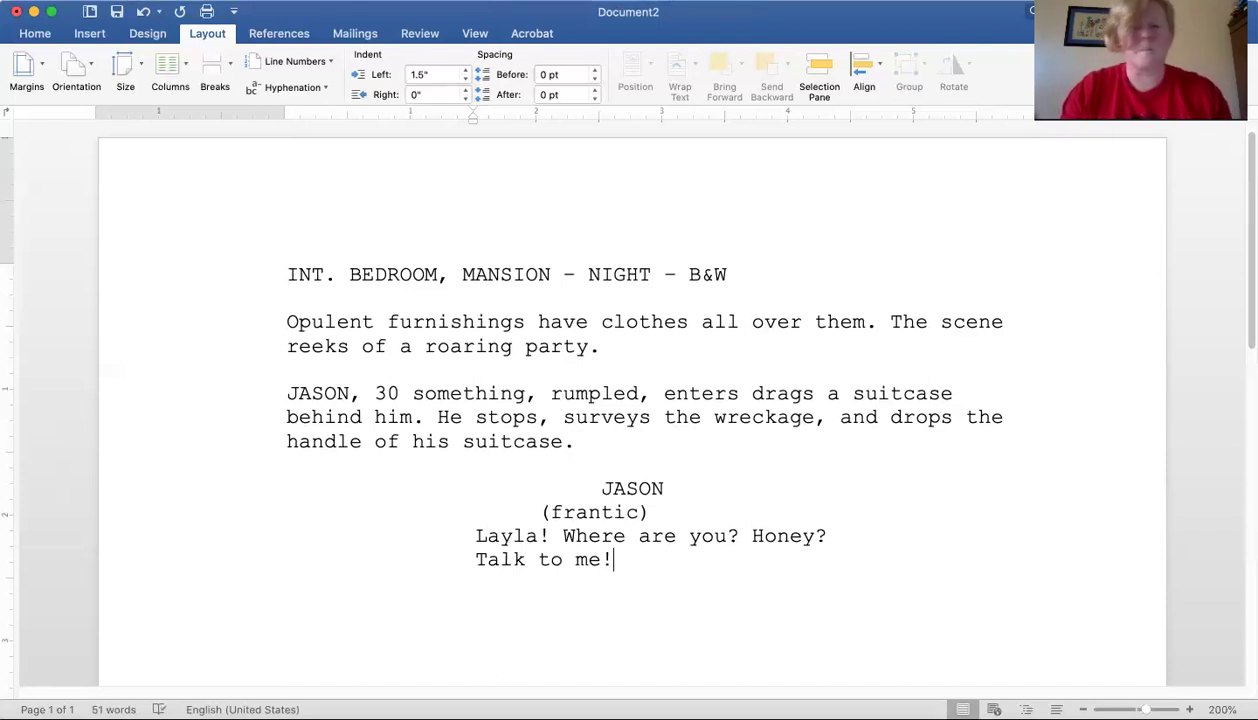
{"action": "key", "text": "Return"}
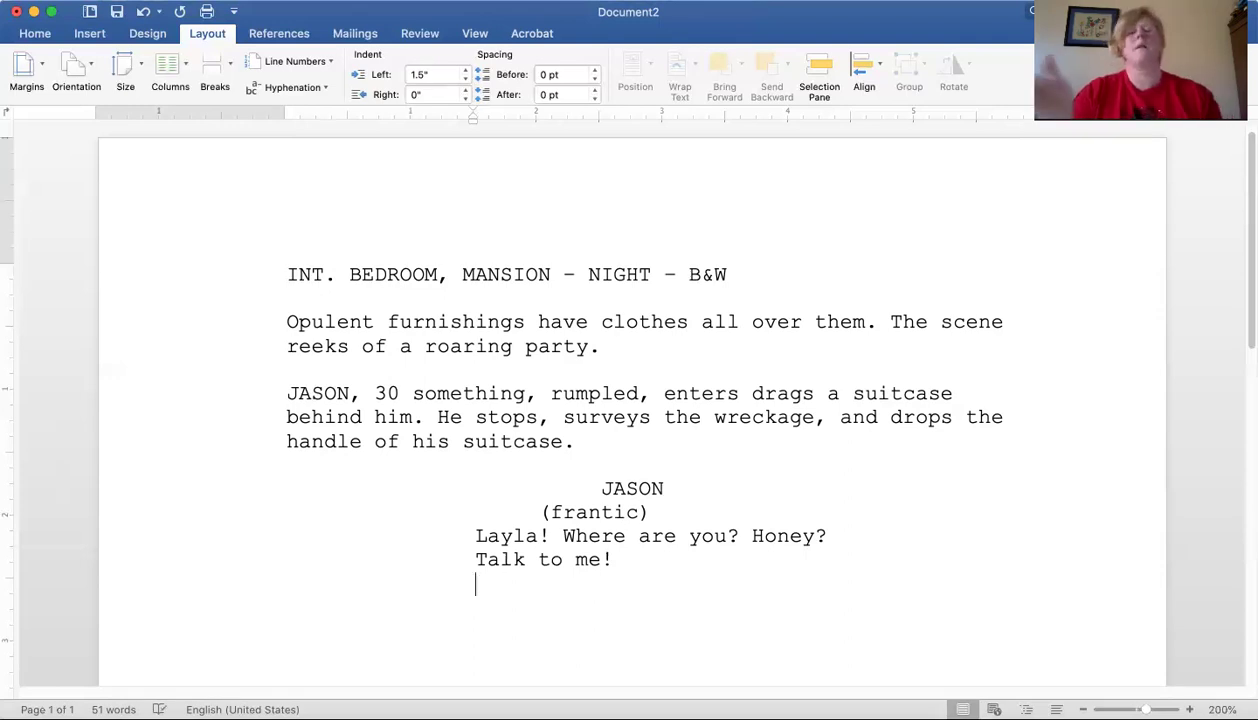
{"action": "key", "text": "Return"}
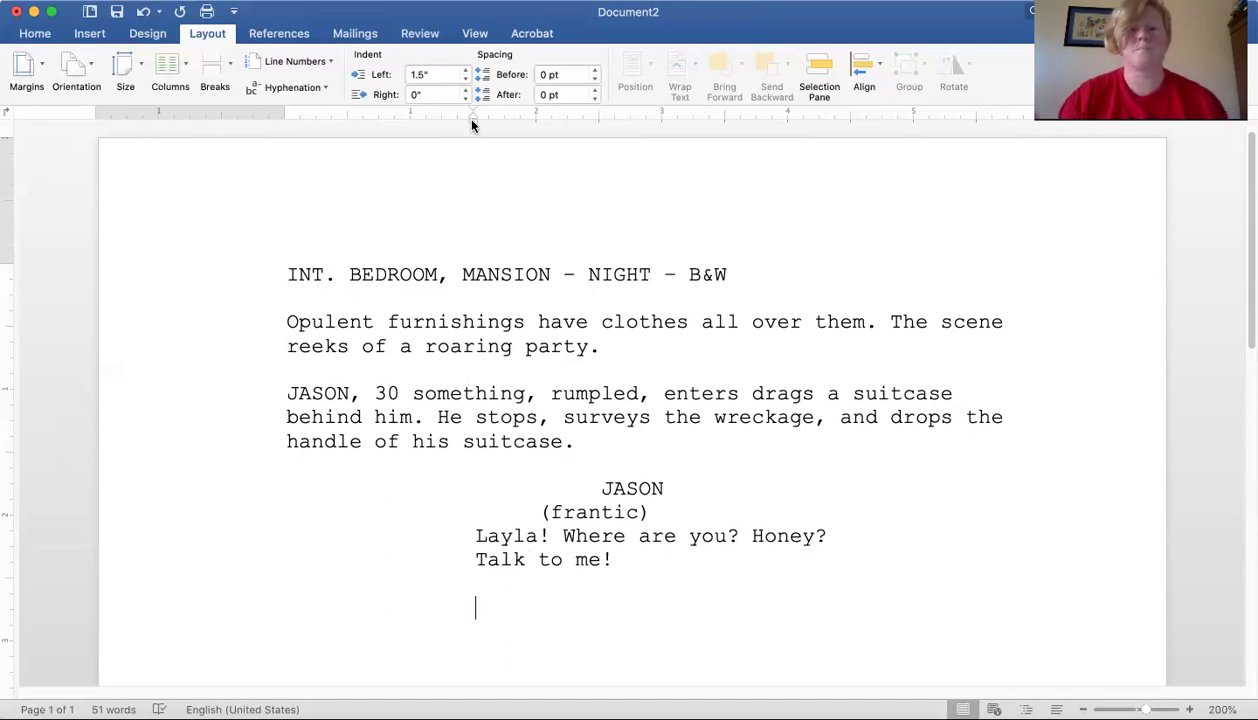
- Write the transition "END FLASHBACK" below the dialogue at a 5" left indent and reduce the indent to 4.69" so it fits on one line
{"action": "left_click_drag", "start_coordinate": [472, 120], "coordinate": [910, 116]}
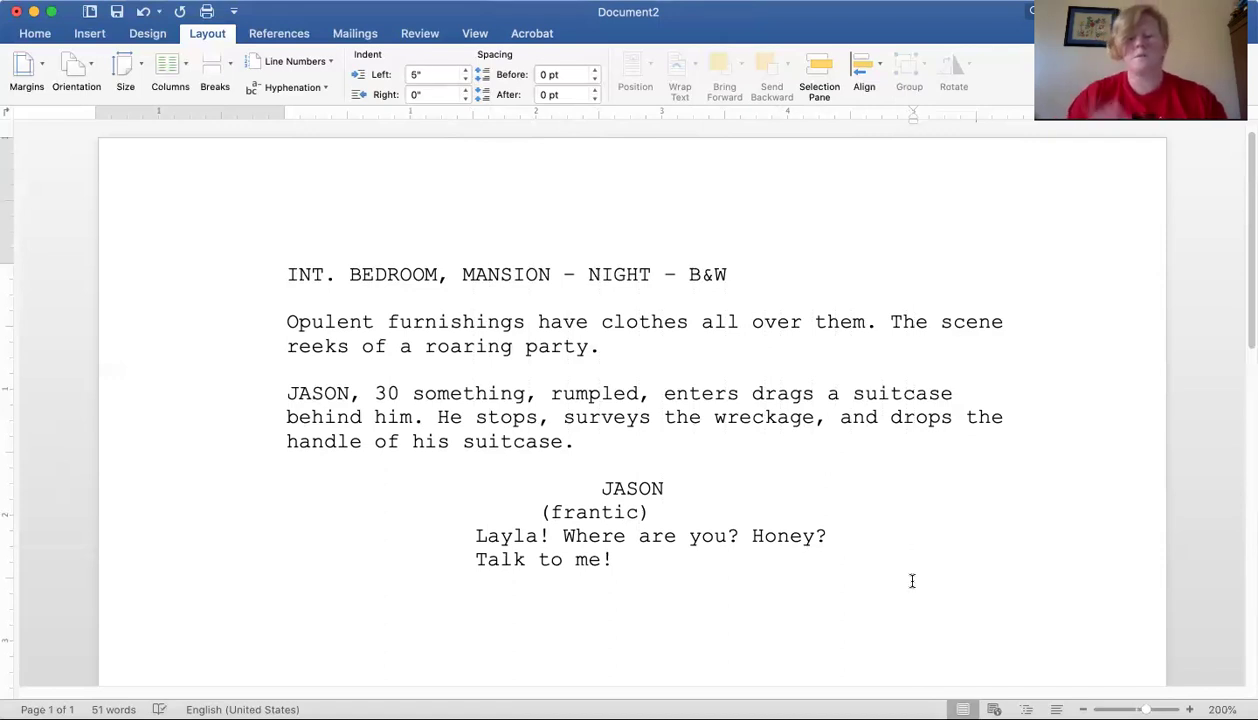
{"action": "type", "text": "END FLA"}
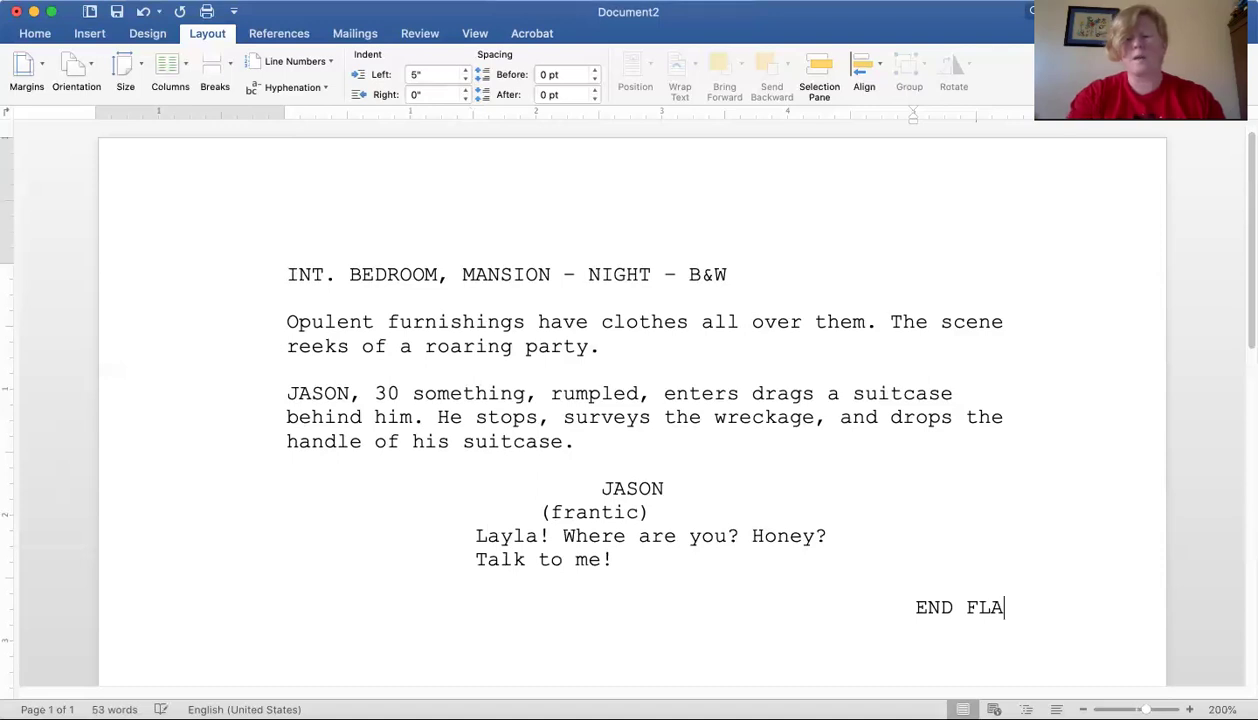
{"action": "type", "text": "SHBACK"}
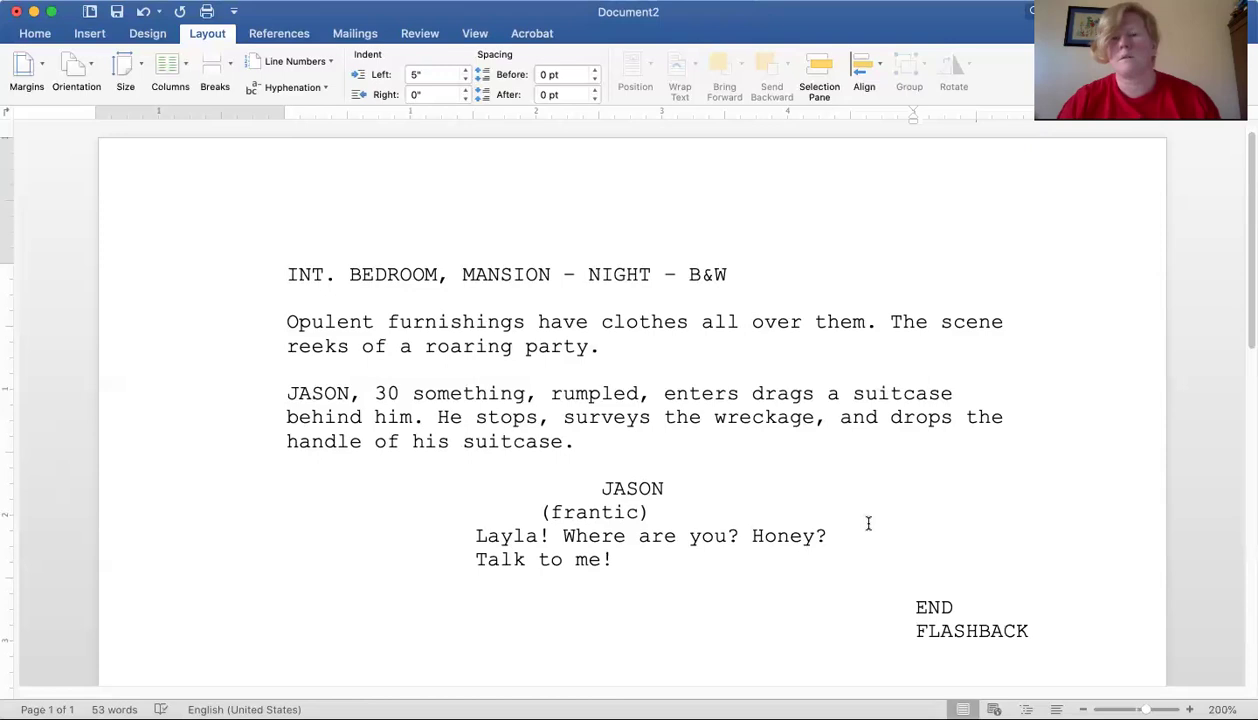
{"action": "left_click_drag", "start_coordinate": [914, 116], "coordinate": [872, 122]}
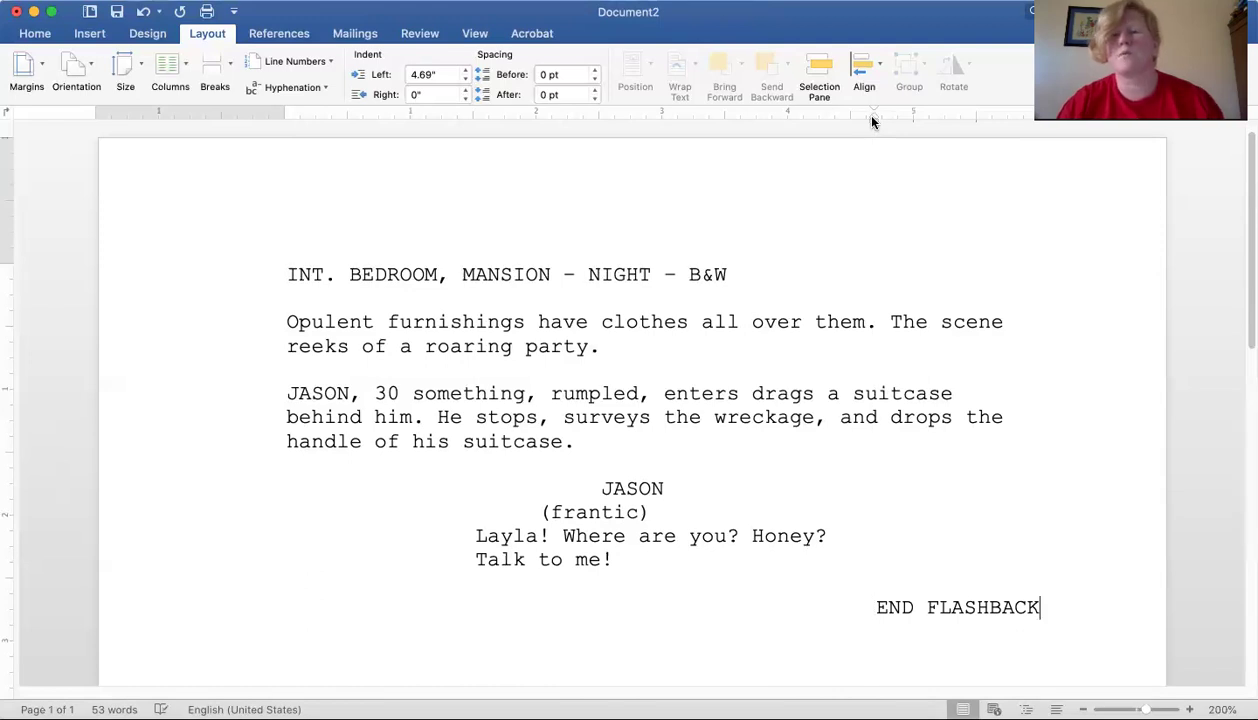